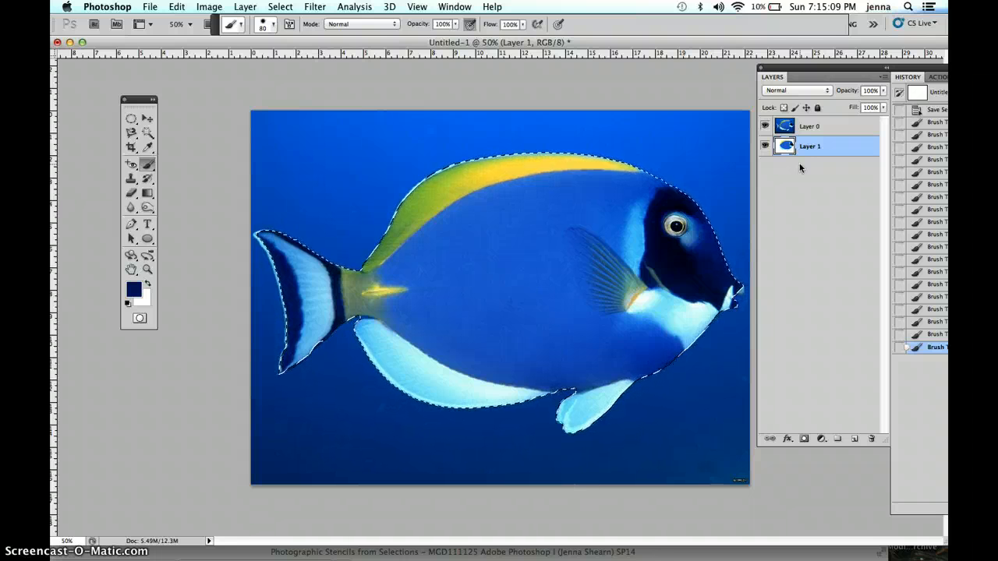
# - Hide Layer 0 to check the painted fish on Layer 1, and show Layer 0 again
pyautogui.click(786, 165)
pyautogui.click(151, 301)
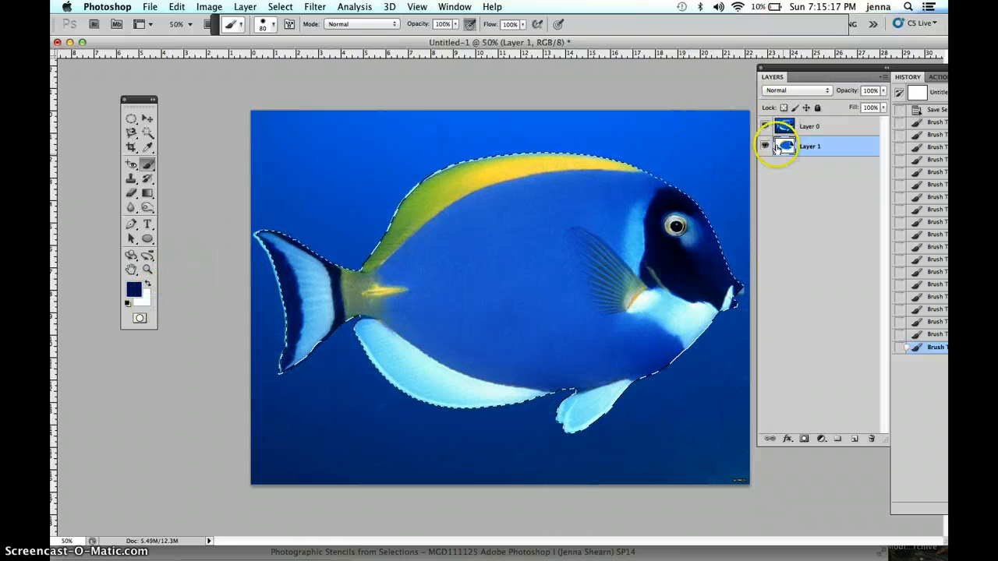
pyautogui.click(765, 126)
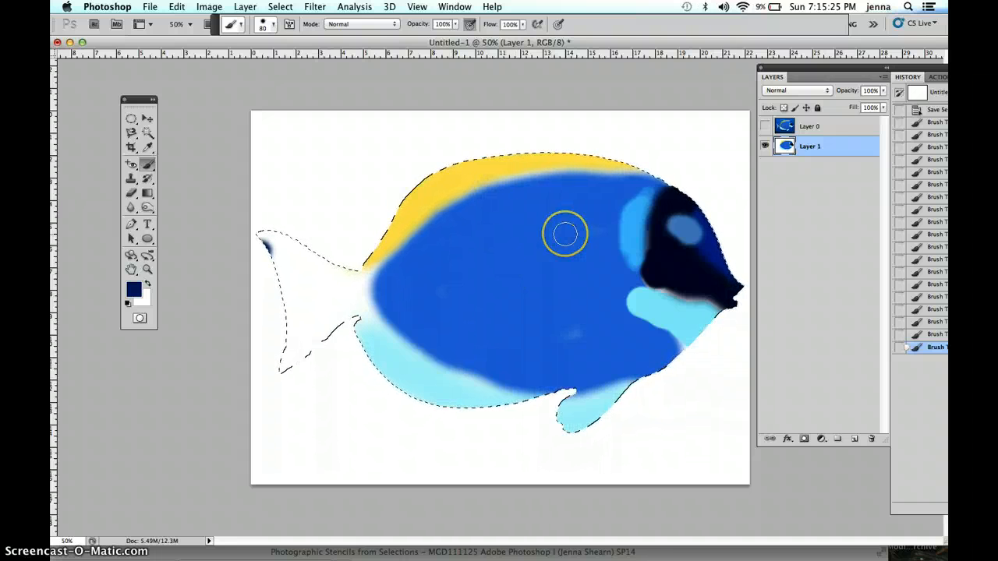
pyautogui.click(764, 126)
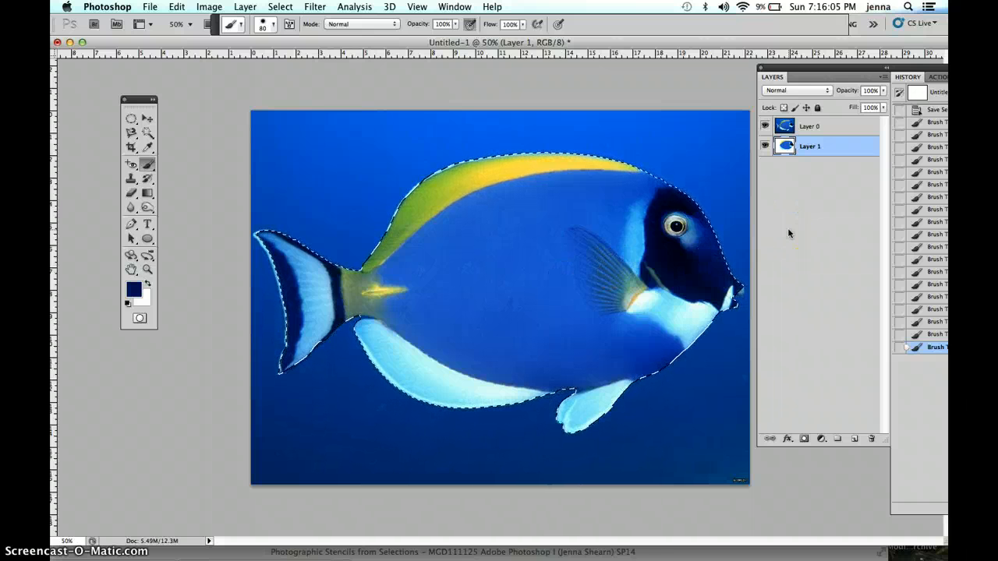
# - Make Layer 0 the active layer and deselect the fish outline
pyautogui.click(791, 127)
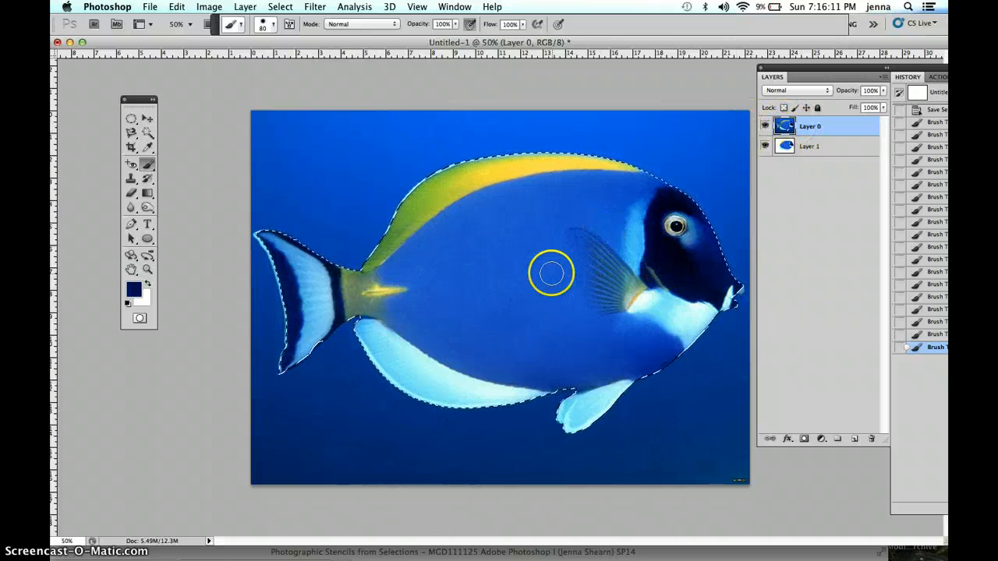
pyautogui.click(280, 7)
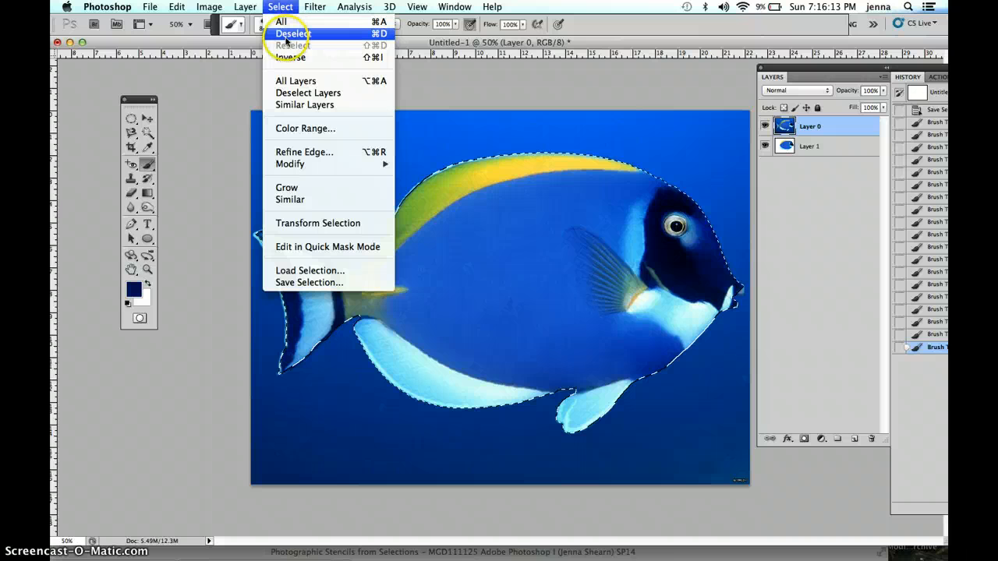
pyautogui.click(386, 34)
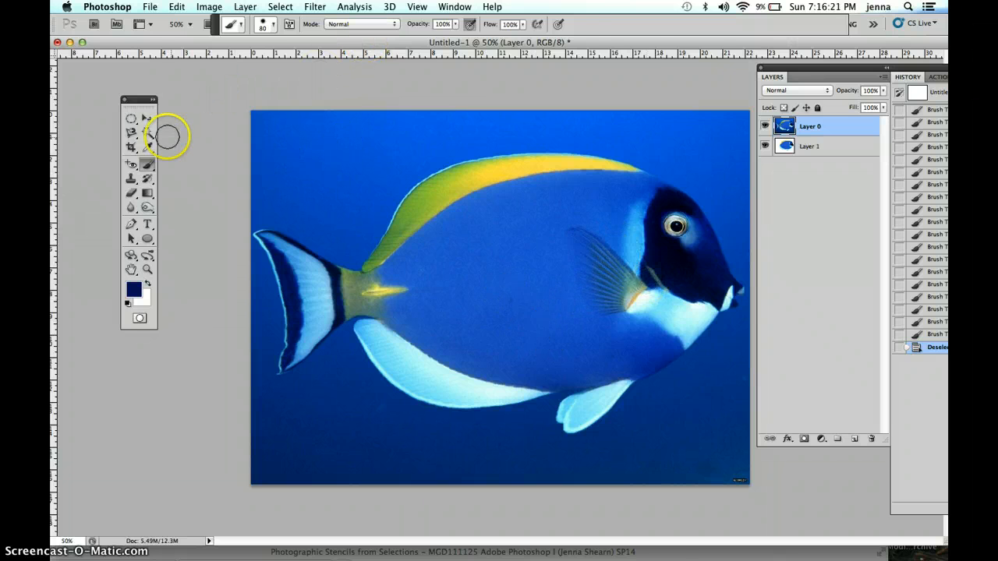
# - Draw a freehand Lasso selection around the fish's side fin behind the head on Layer 0
pyautogui.click(131, 132)
pyautogui.moveTo(131, 133); pyautogui.dragTo(177, 137)
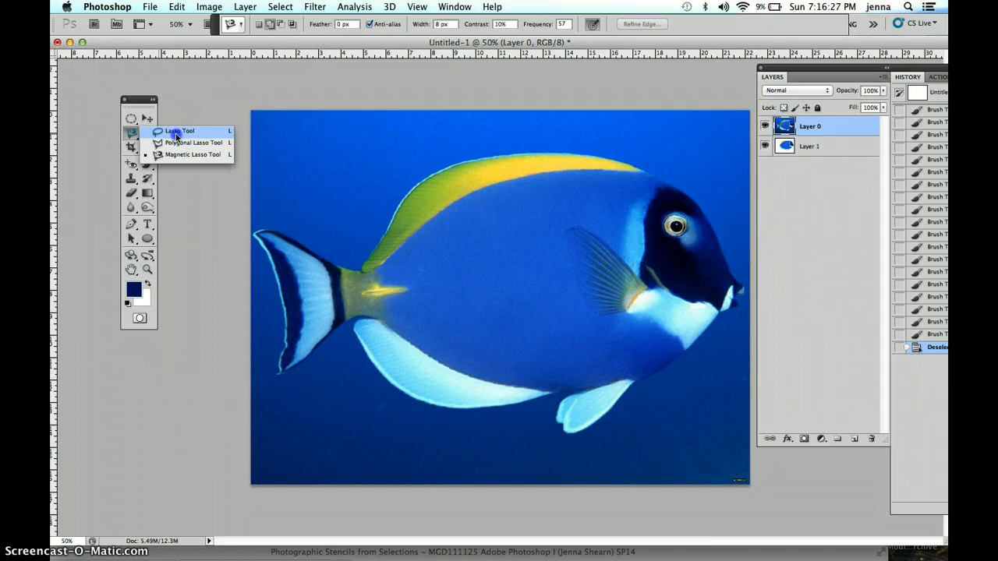
pyautogui.moveTo(176, 137); pyautogui.dragTo(176, 137)
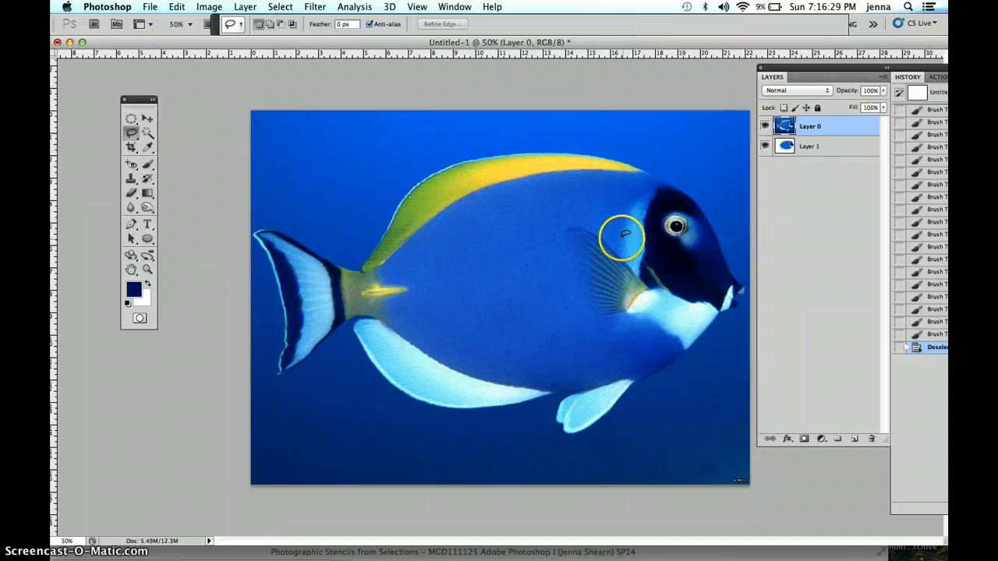
pyautogui.moveTo(569, 226); pyautogui.dragTo(568, 226)
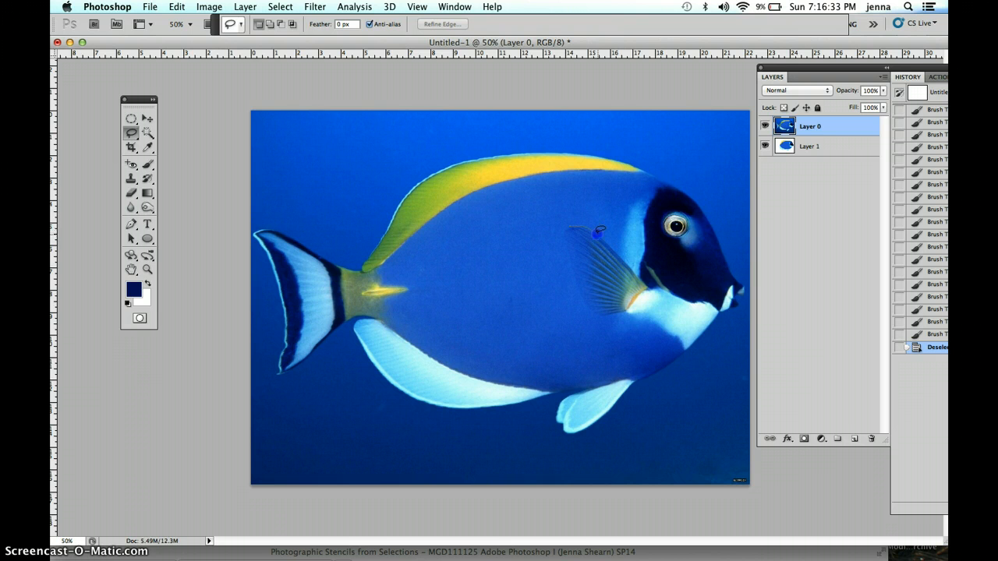
pyautogui.moveTo(603, 236)
pyautogui.mouseDown()
pyautogui.moveTo(646, 285)
pyautogui.moveTo(625, 310)
pyautogui.mouseUp()
pyautogui.moveTo(585, 299); pyautogui.dragTo(571, 260)
pyautogui.moveTo(570, 225); pyautogui.dragTo(570, 224)
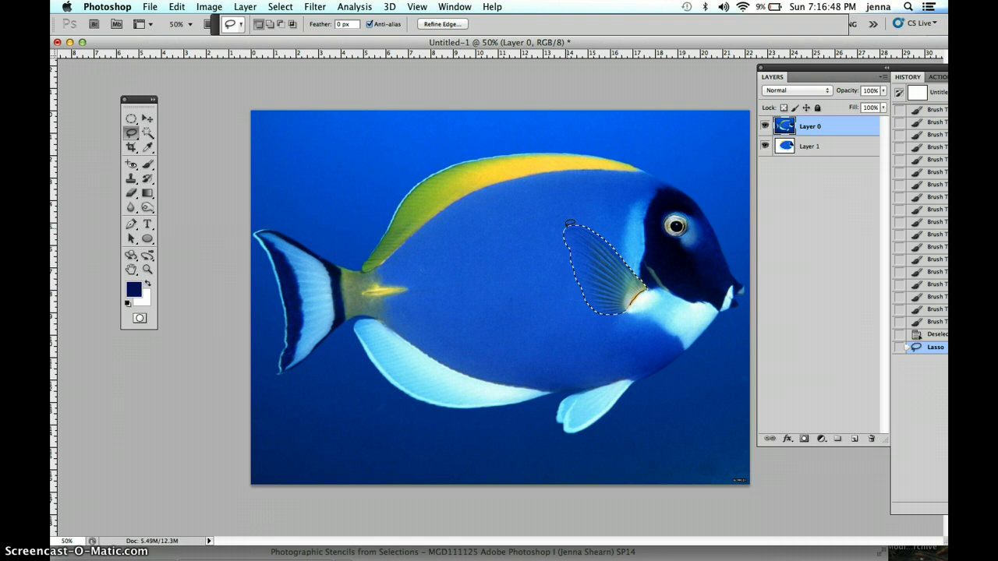
# - Refine the edge of the fin selection with Smooth set to 92
pyautogui.click(280, 6)
pyautogui.click(291, 150)
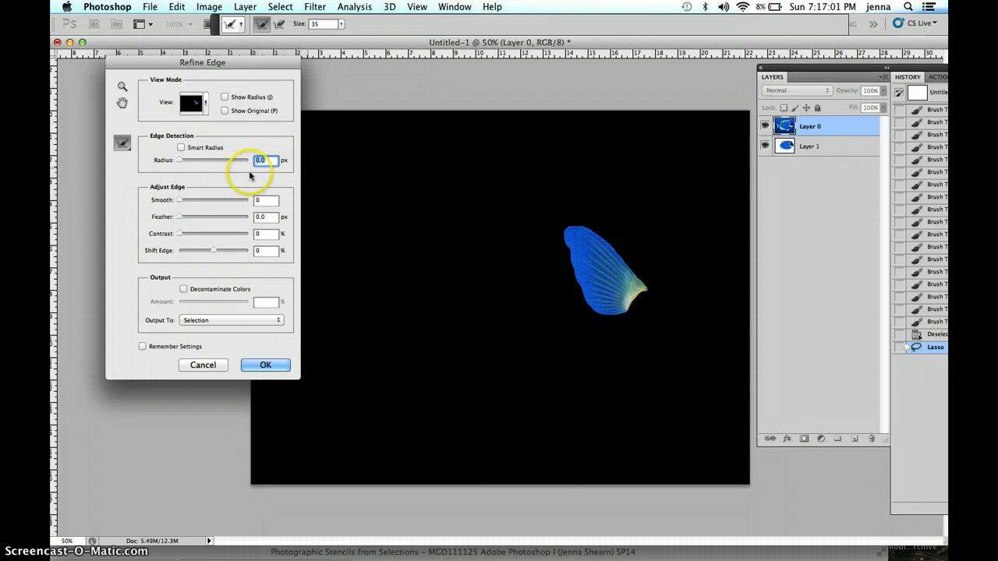
pyautogui.moveTo(179, 201); pyautogui.dragTo(241, 206)
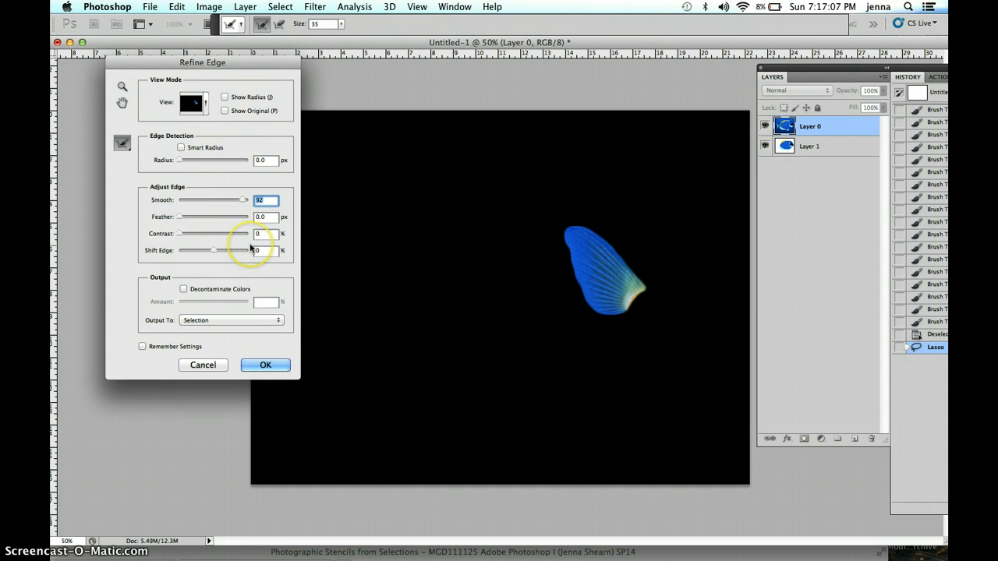
pyautogui.click(265, 365)
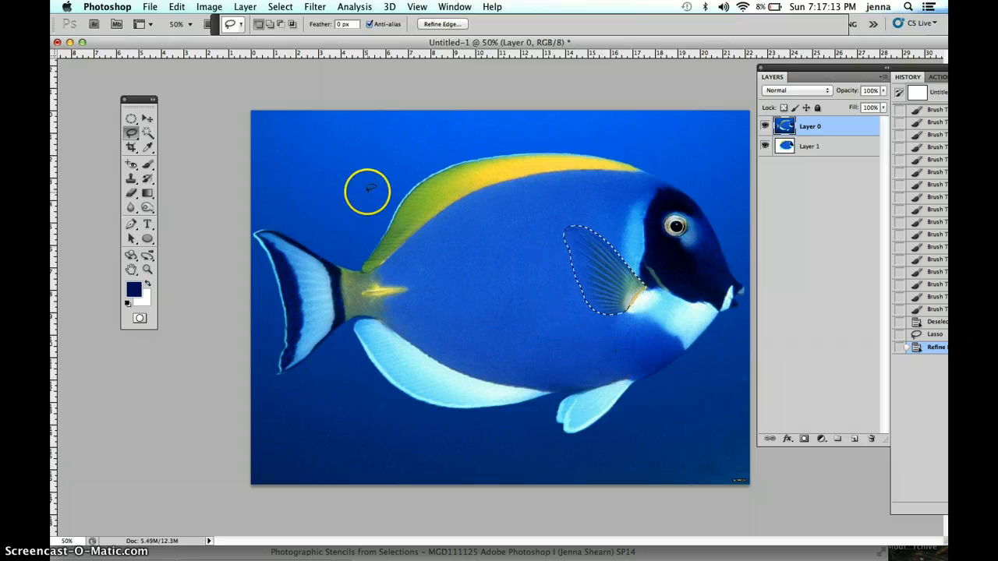
# - Define a brush preset from the selected fin and name it "fish fin"
pyautogui.click(282, 7)
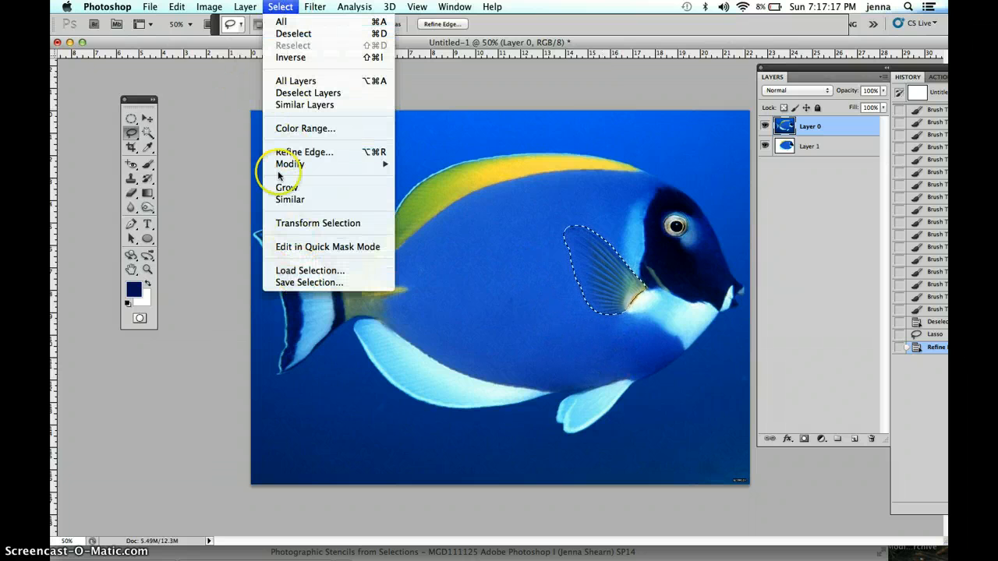
pyautogui.moveTo(177, 7)
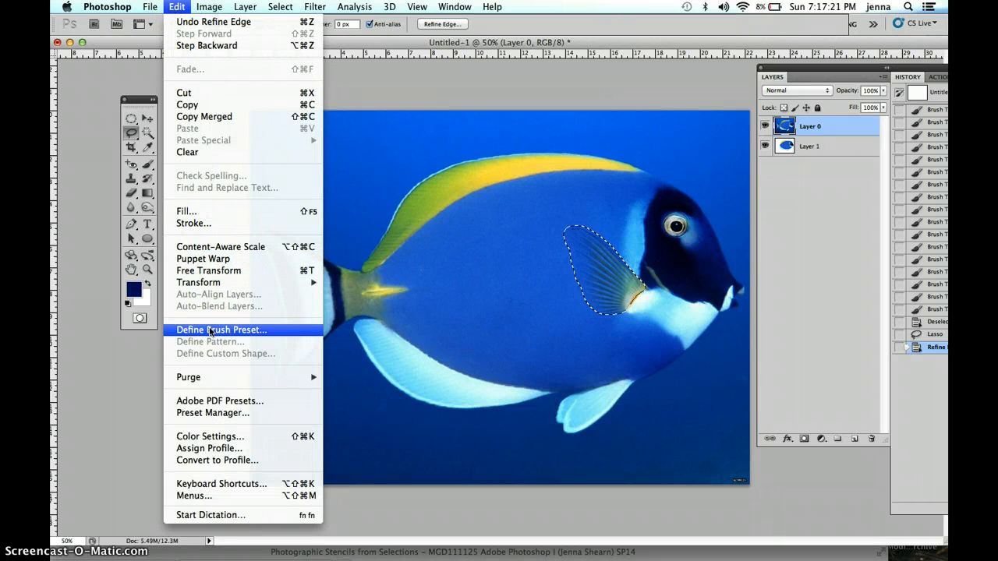
pyautogui.click(209, 330)
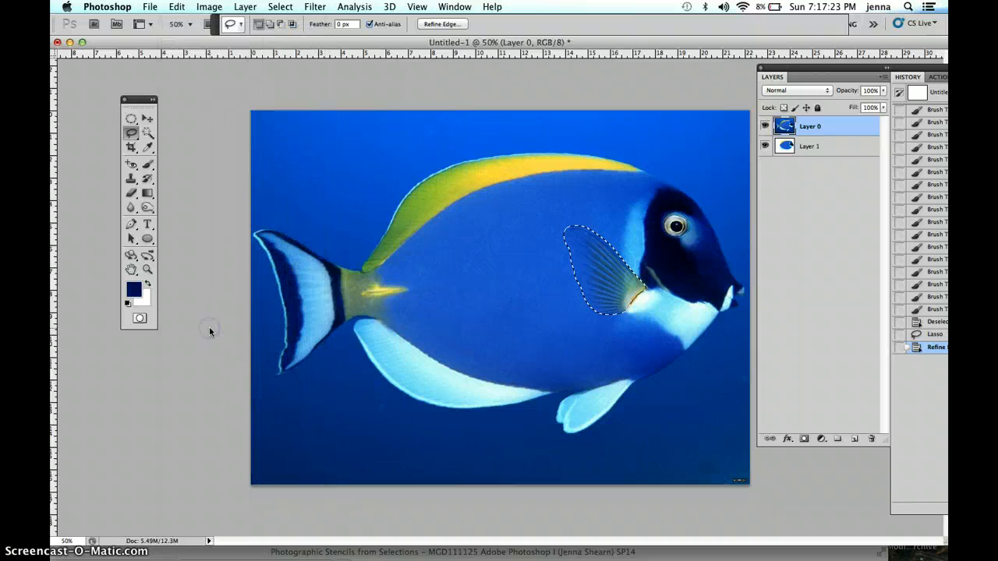
pyautogui.moveTo(352, 240)
pyautogui.mouseDown()
pyautogui.moveTo(289, 95)
pyautogui.moveTo(259, 95)
pyautogui.mouseUp()
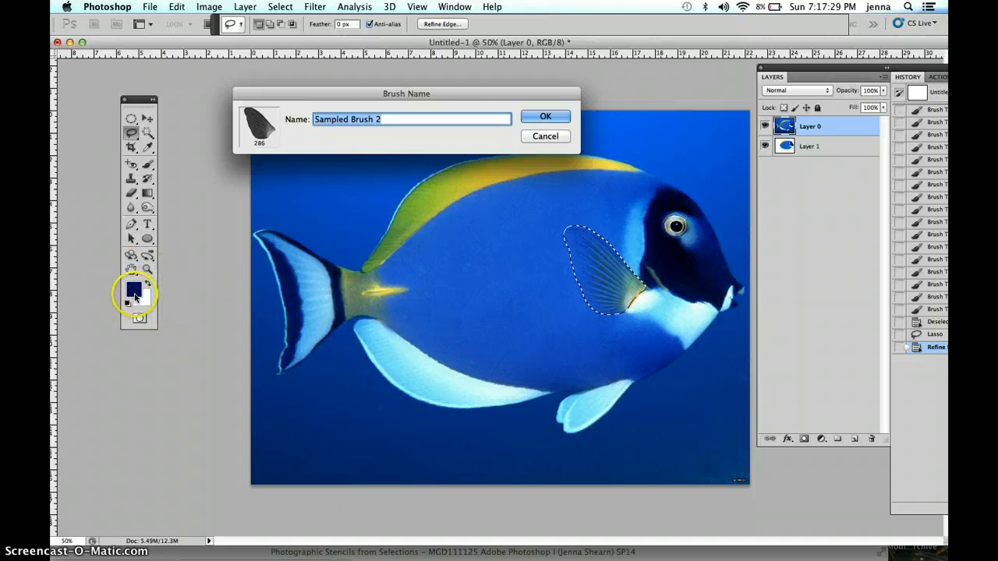
pyautogui.write('fis')
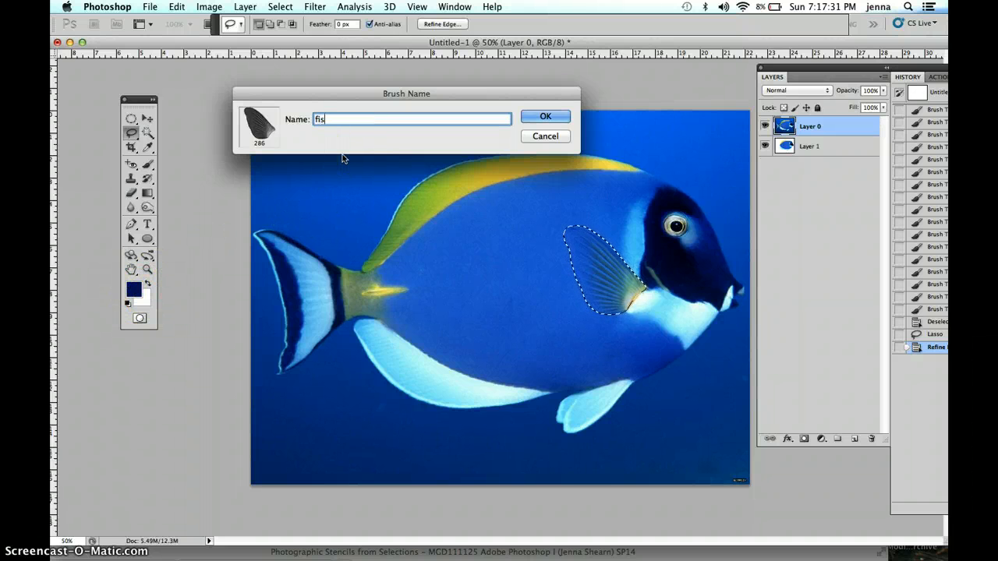
pyautogui.write('h fin')
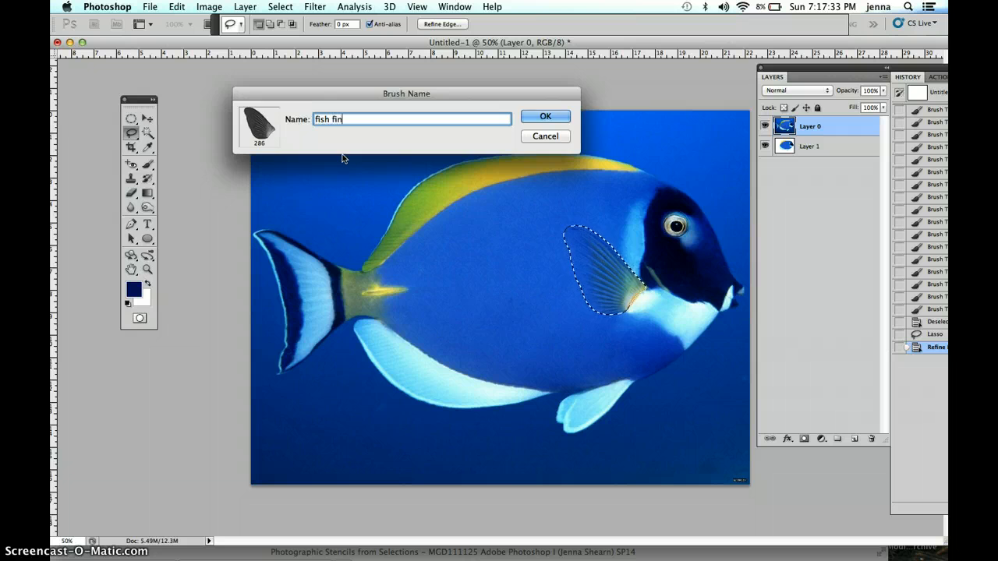
pyautogui.press('Return')
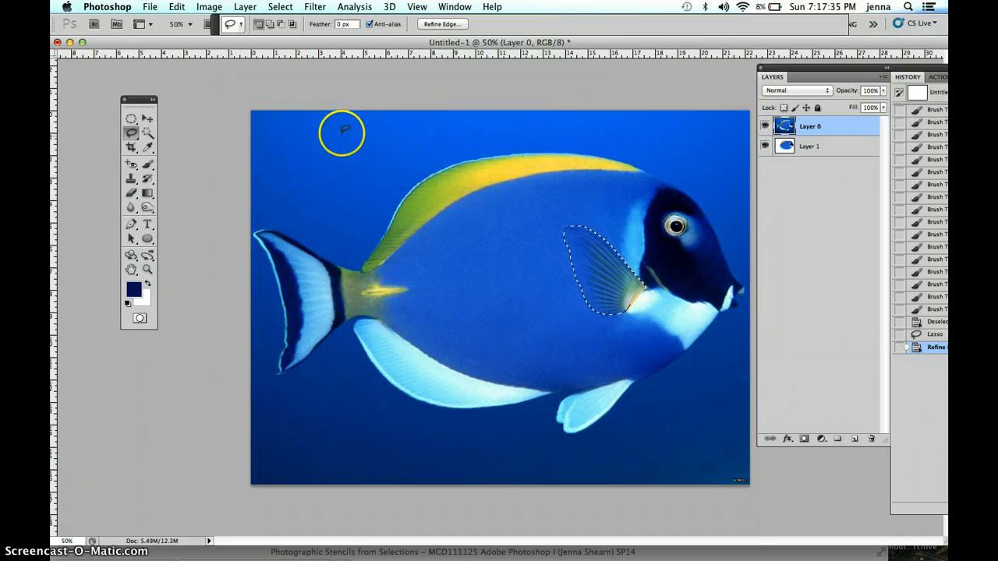
# - Deselect the fin and load the new 286 px fish fin preset for the Brush tool
pyautogui.click(280, 7)
pyautogui.click(282, 36)
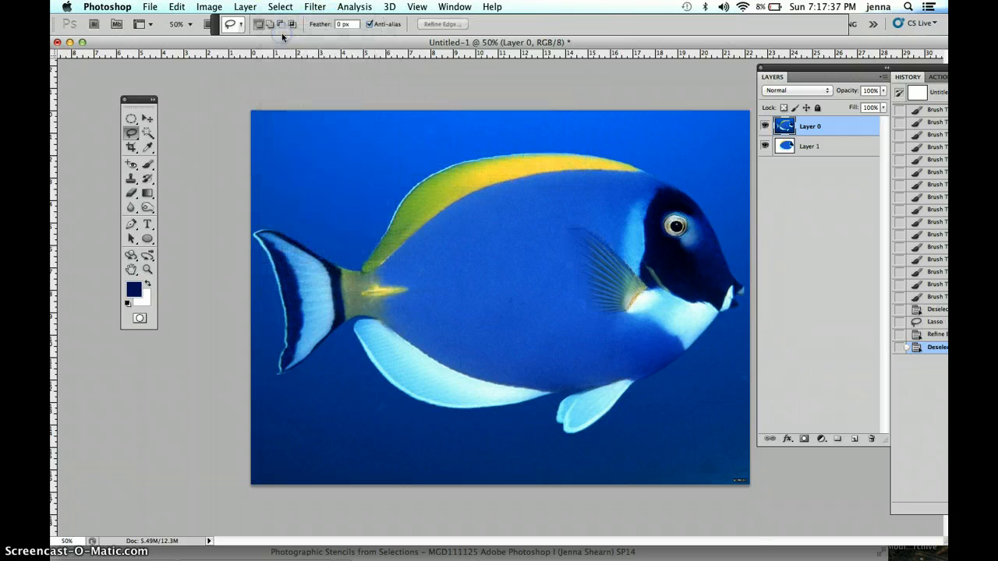
pyautogui.click(147, 165)
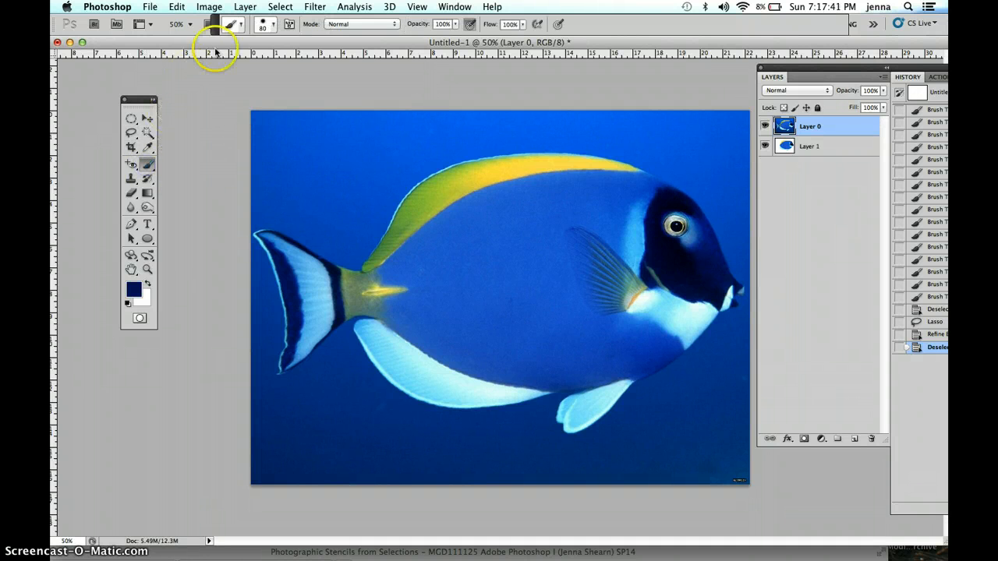
pyautogui.click(272, 24)
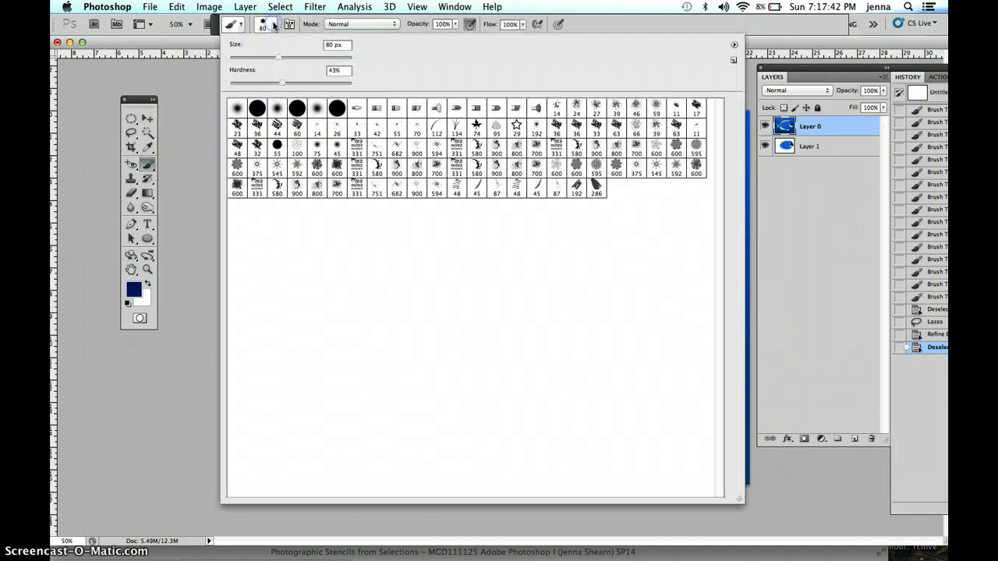
pyautogui.click(595, 187)
pyautogui.click(616, 27)
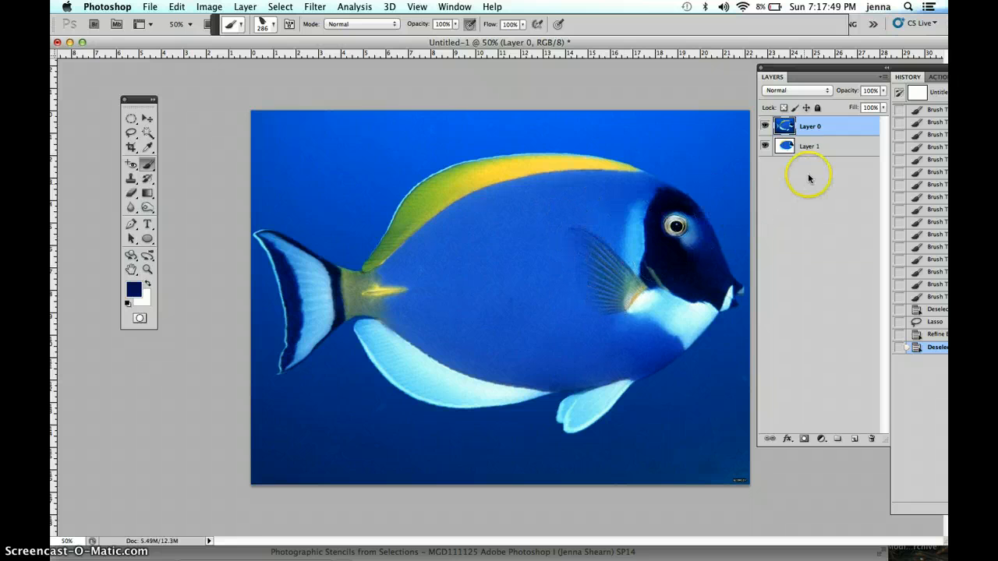
# - Toggle Layer 0's visibility off and on to compare the photo with the painting beneath it
pyautogui.click(765, 126)
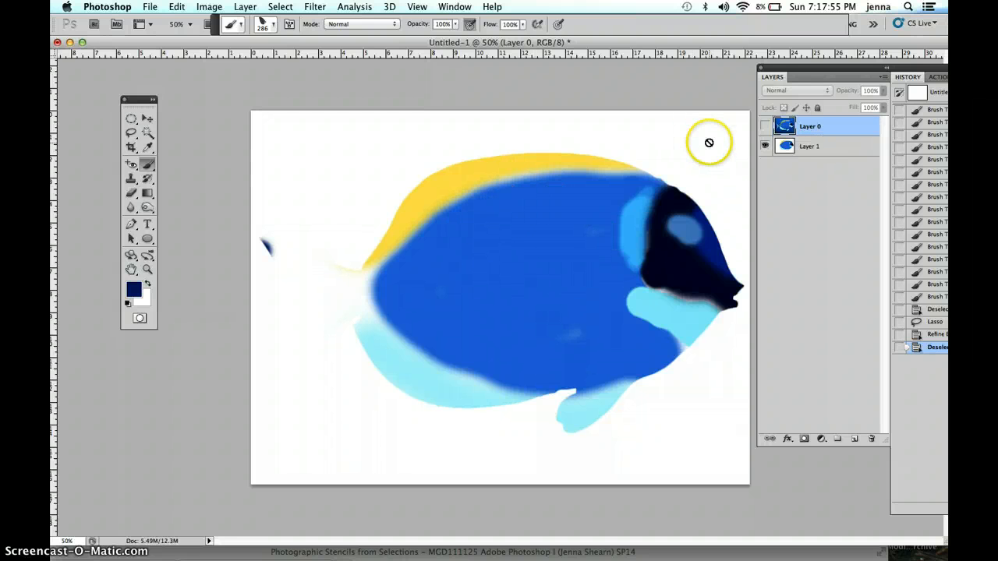
pyautogui.click(765, 126)
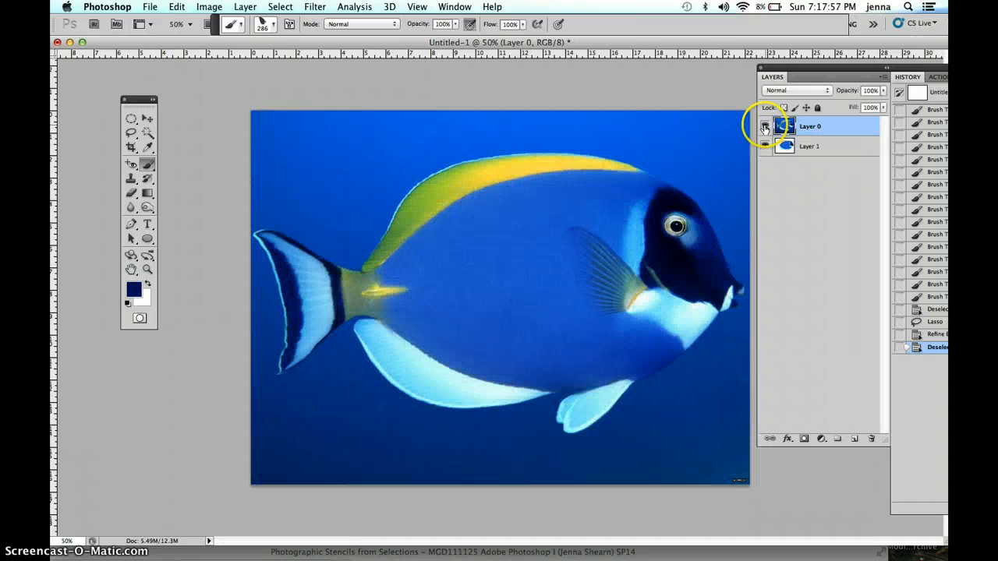
pyautogui.click(765, 126)
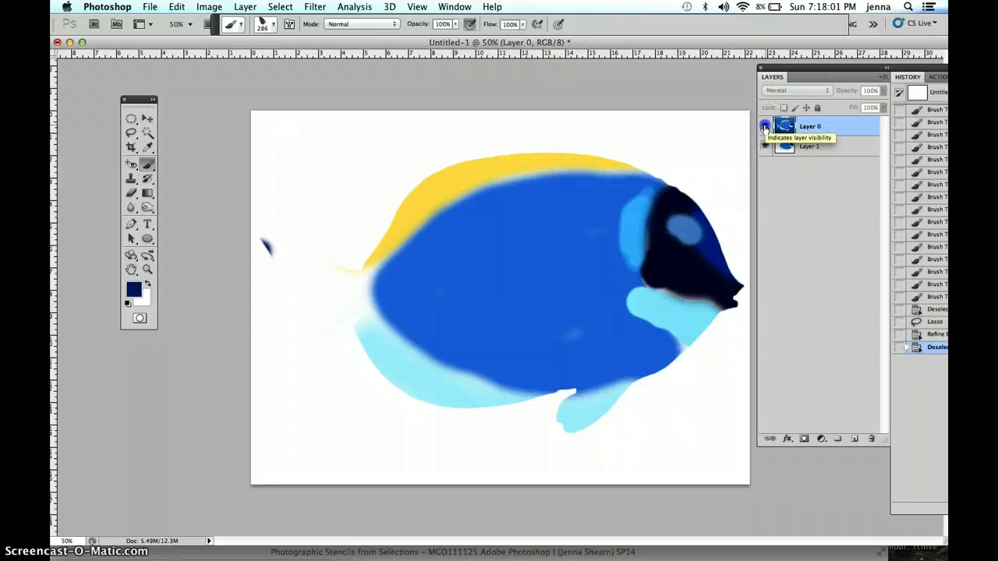
pyautogui.click(765, 126)
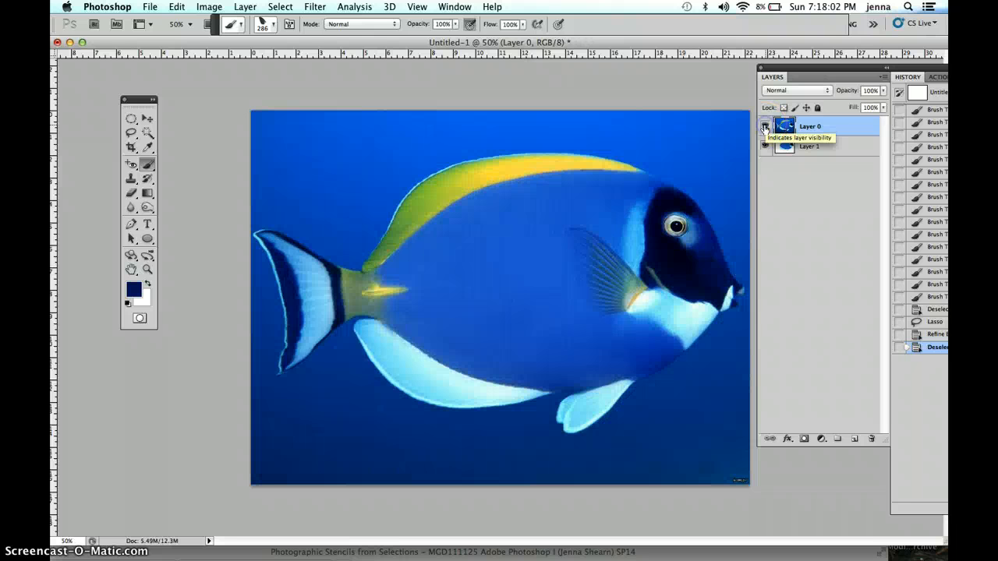
# - On Layer 1, set the foreground colour to light yellow-green #def490 and stamp the fin brush once over the photo's side fin
pyautogui.click(810, 151)
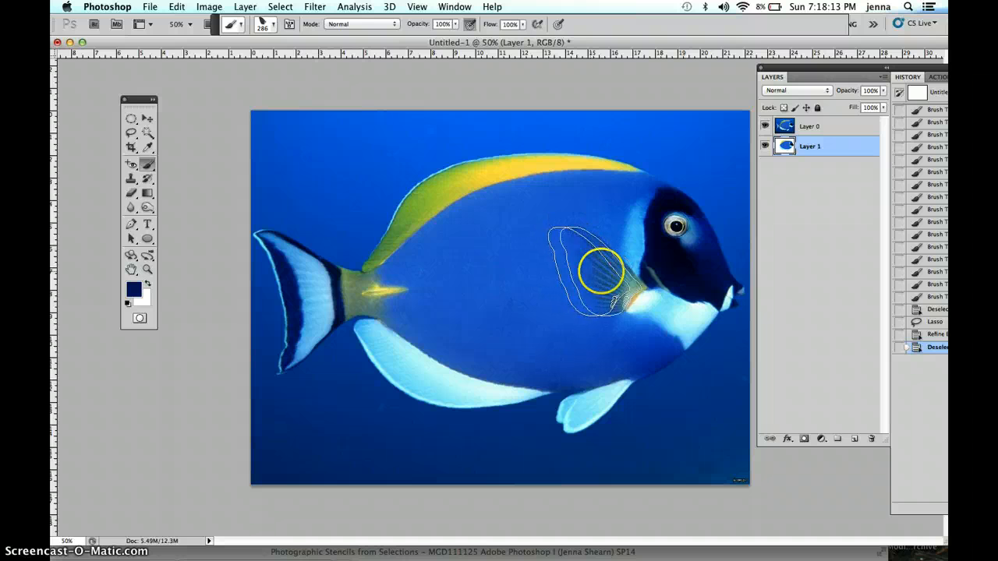
pyautogui.click(134, 290)
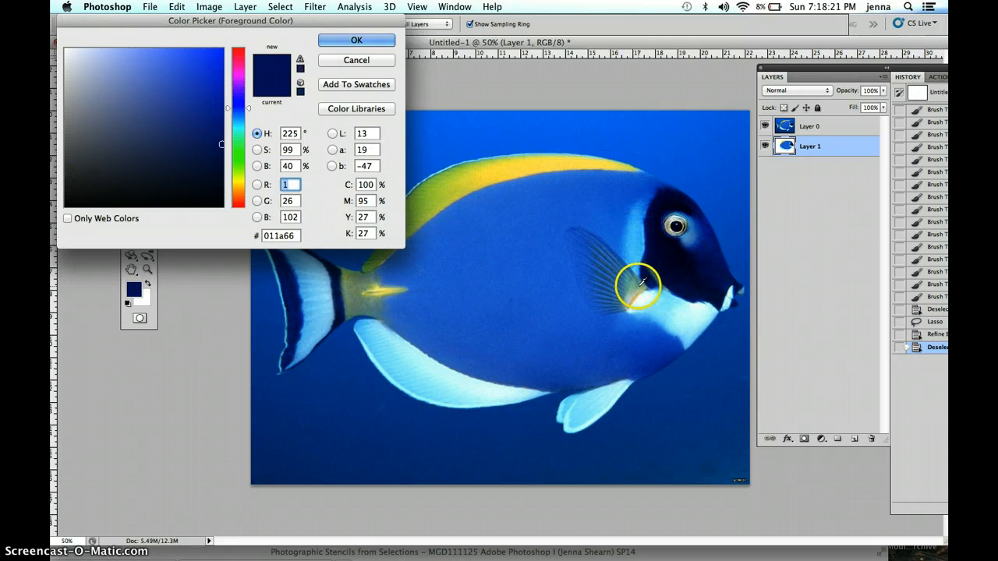
pyautogui.moveTo(641, 290); pyautogui.dragTo(645, 285)
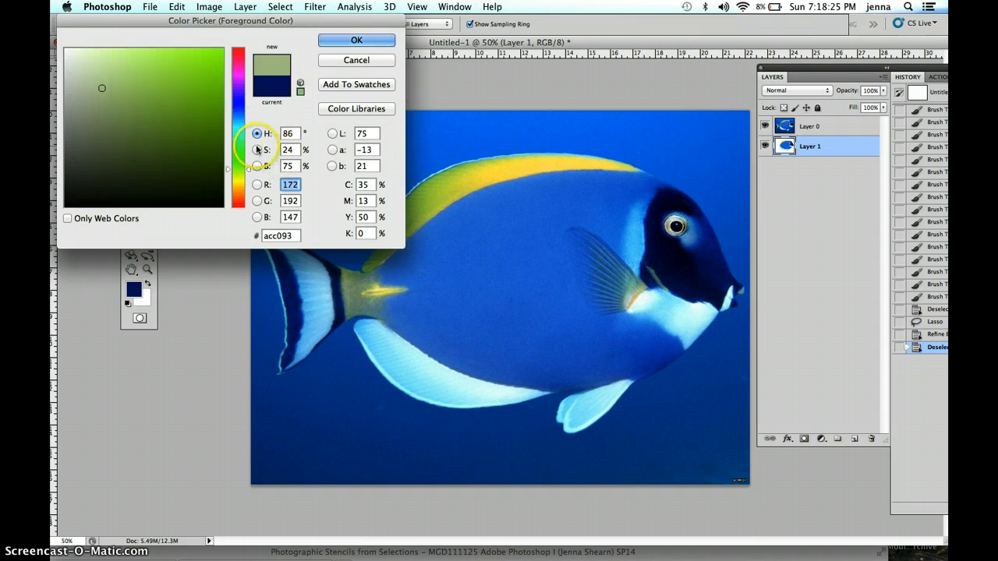
pyautogui.click(118, 70)
pyautogui.moveTo(118, 70); pyautogui.dragTo(129, 55)
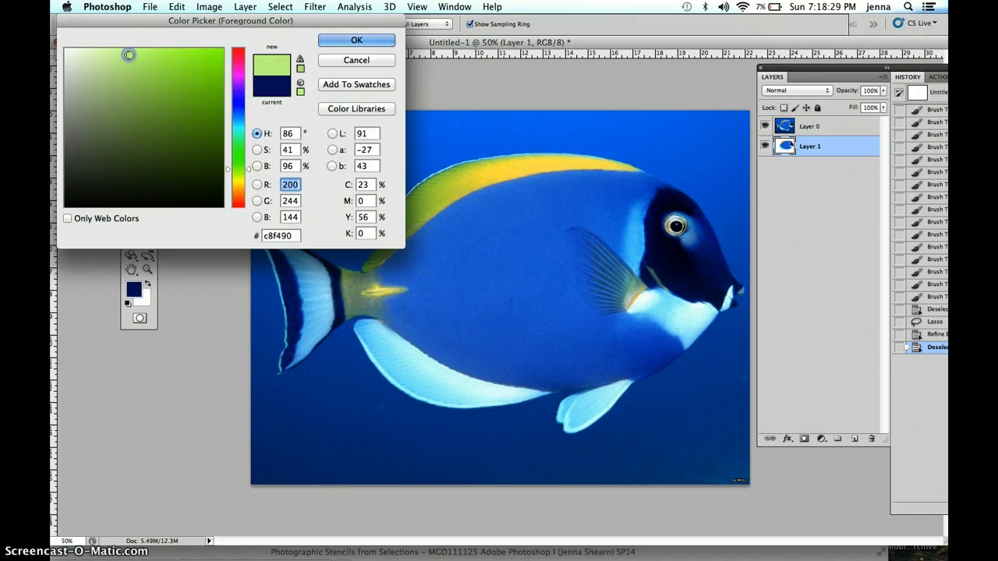
pyautogui.click(248, 173)
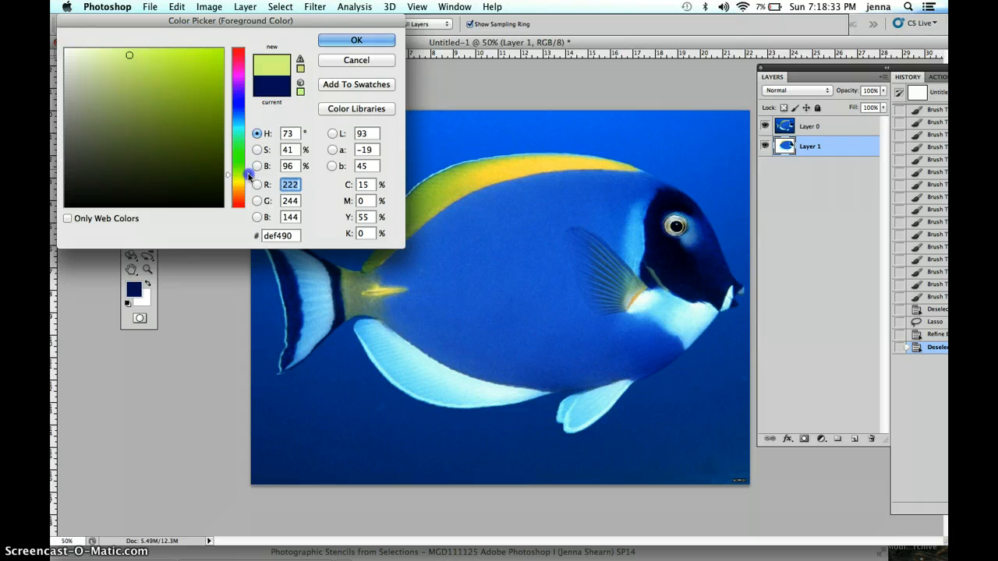
pyautogui.click(337, 40)
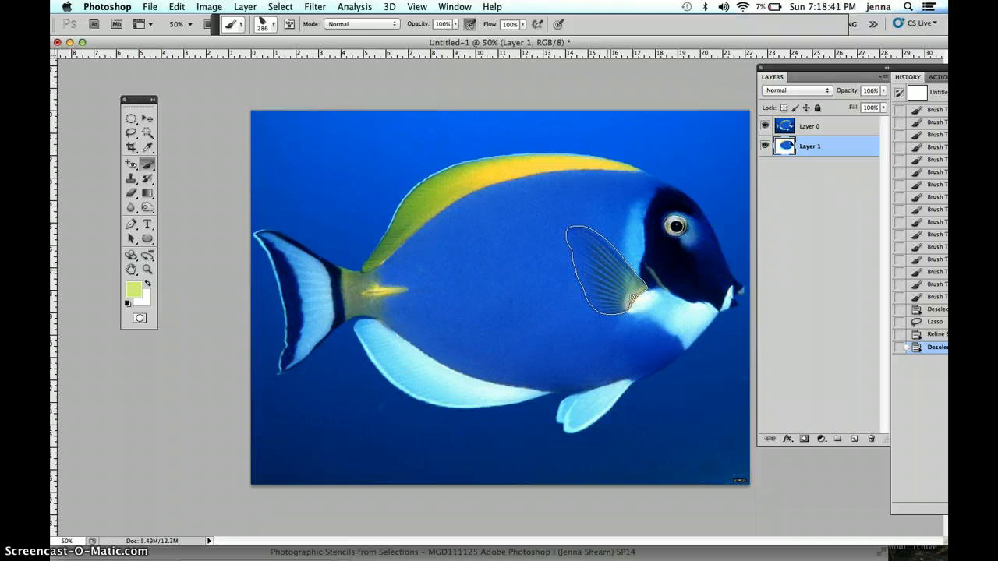
pyautogui.click(607, 270)
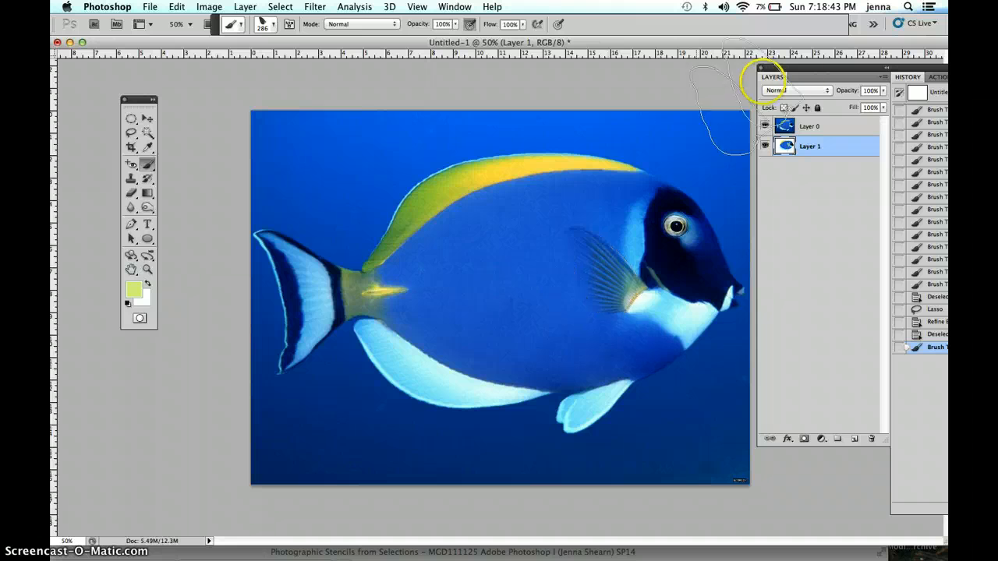
# - Set the foreground colour to dark navy #010634, hide Layer 0, and stamp the fin brush at 34% opacity over the painted side fin
pyautogui.click(764, 125)
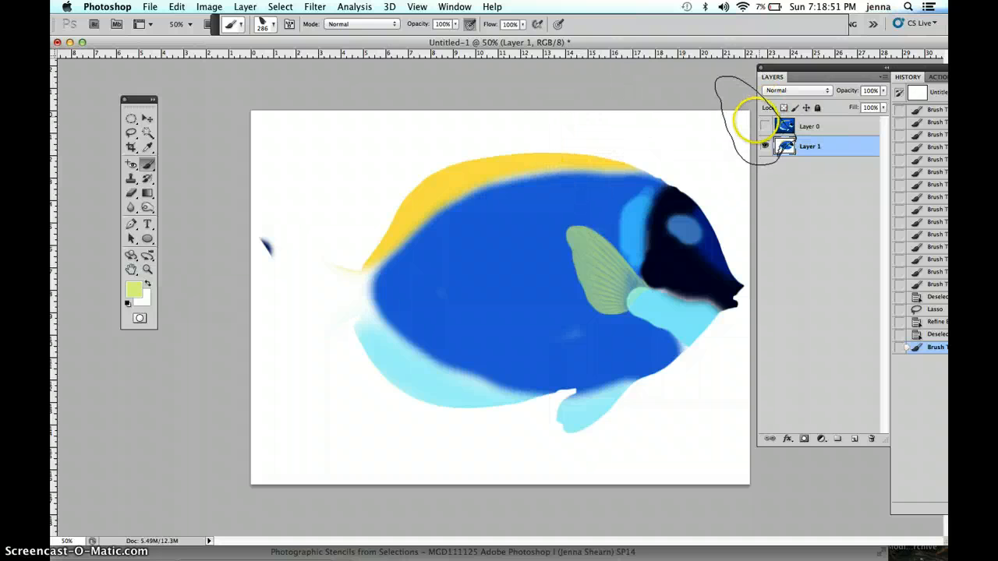
pyautogui.click(764, 125)
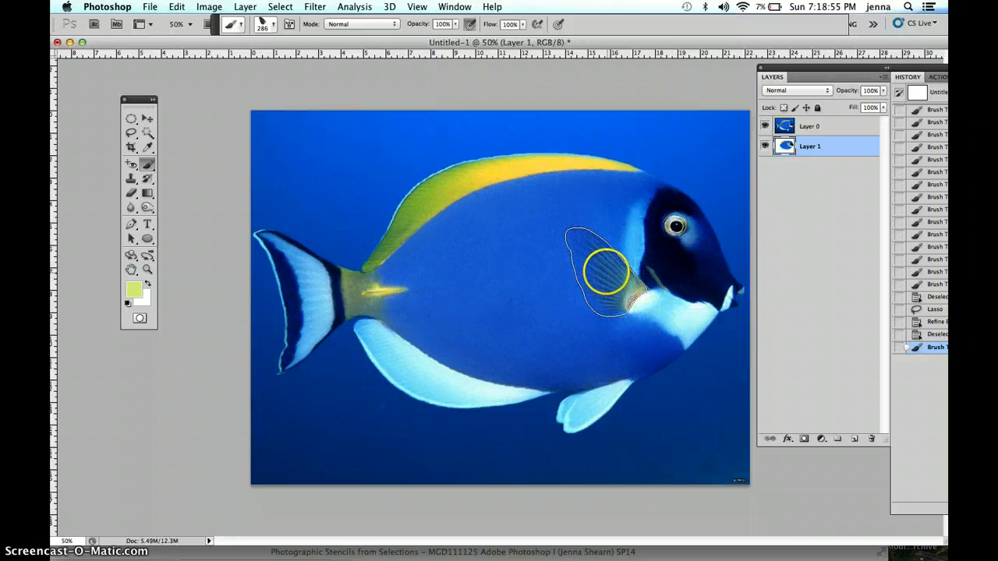
pyautogui.click(134, 289)
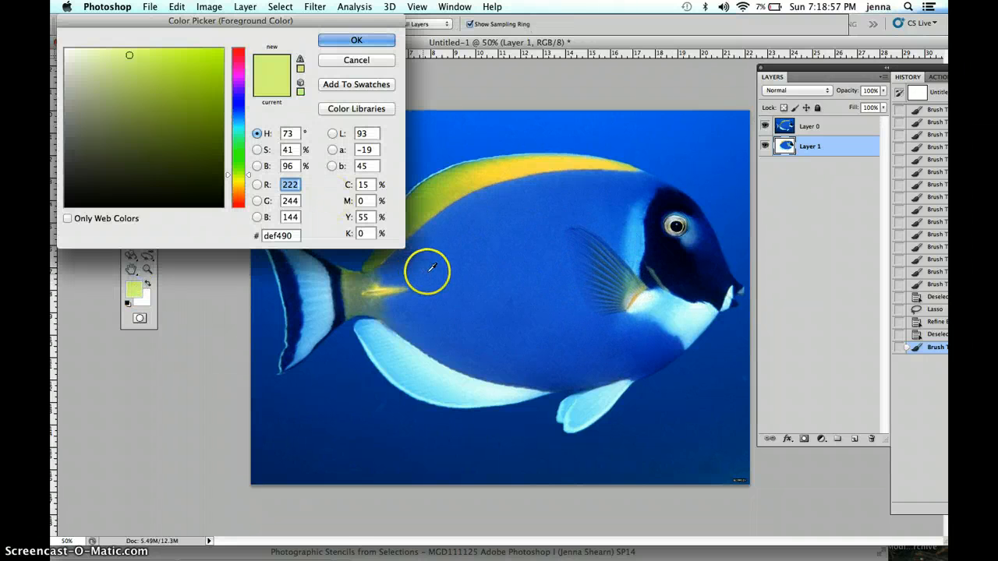
pyautogui.click(665, 251)
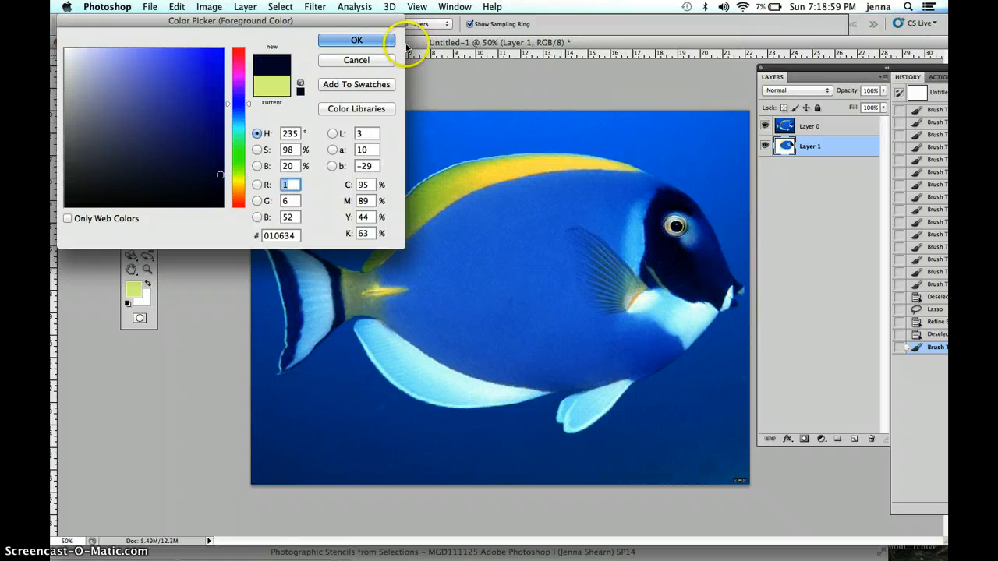
pyautogui.click(355, 39)
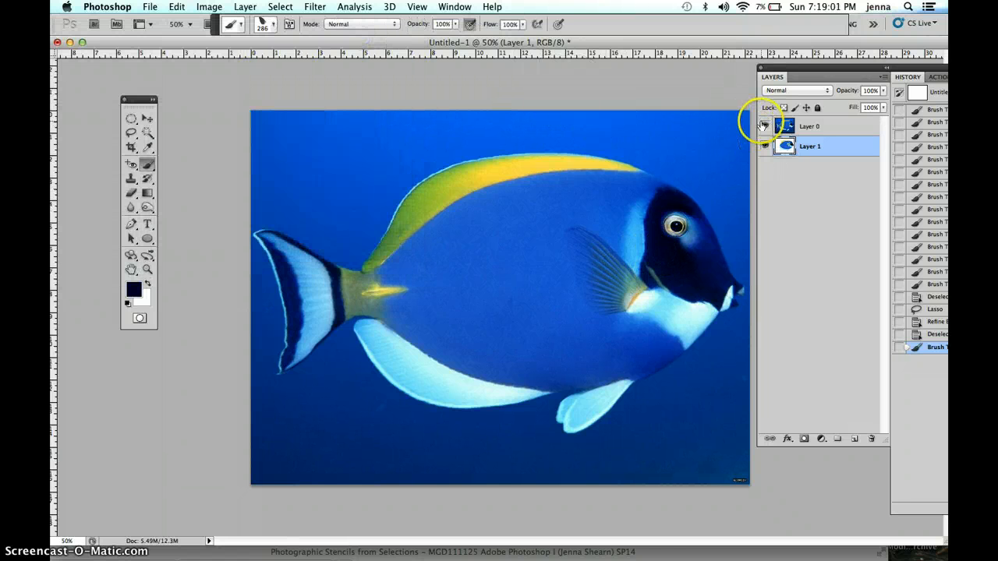
pyautogui.click(763, 125)
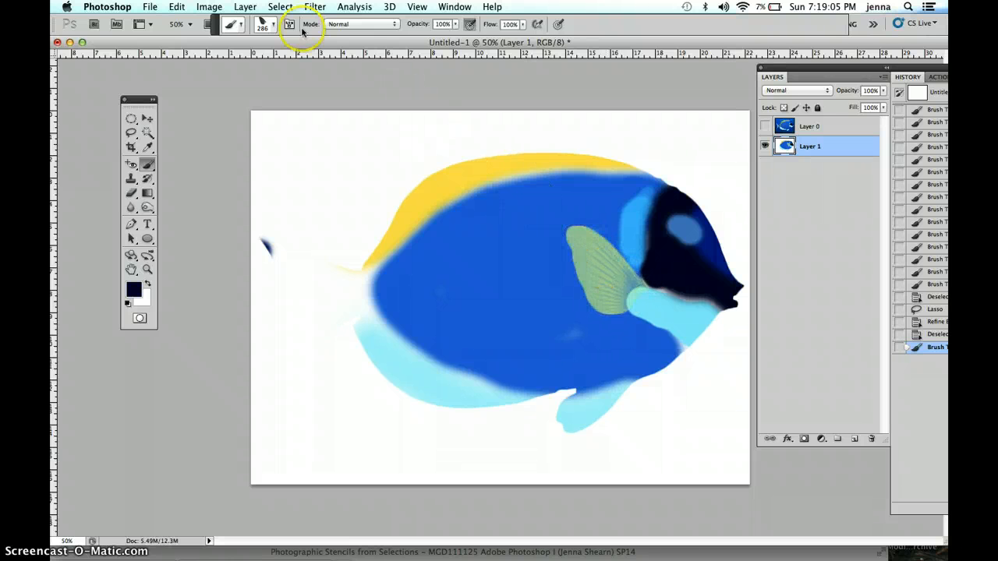
pyautogui.press('5')
pyautogui.press('8')
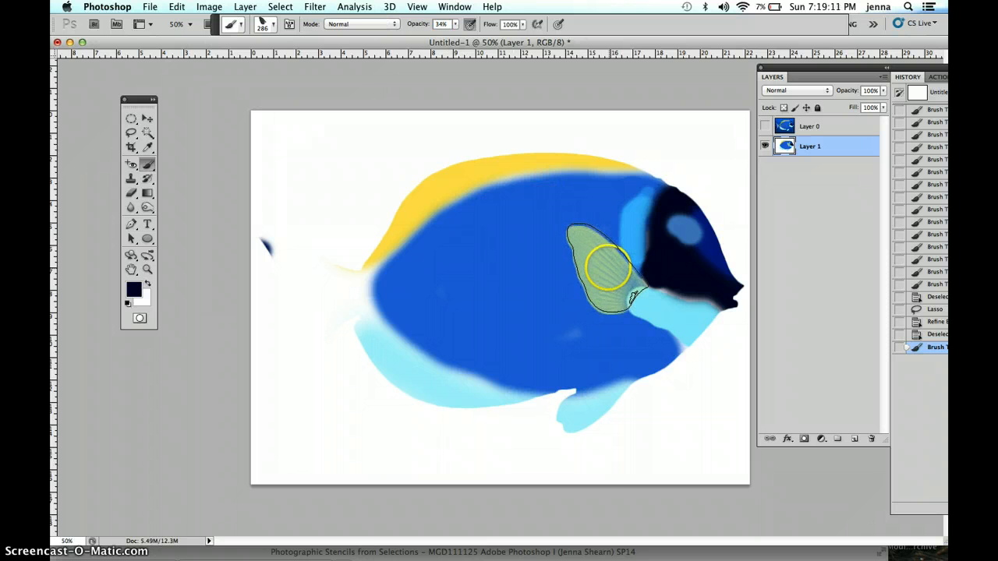
pyautogui.click(608, 269)
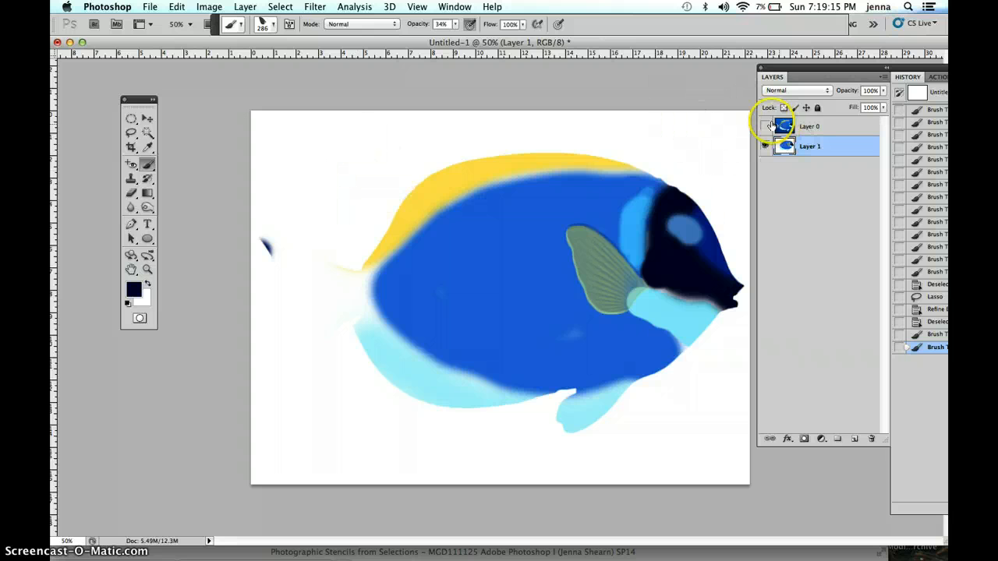
# - Show Layer 0 again and load the saved FISH USING REFINE EDGE channel as a new selection
pyautogui.click(764, 127)
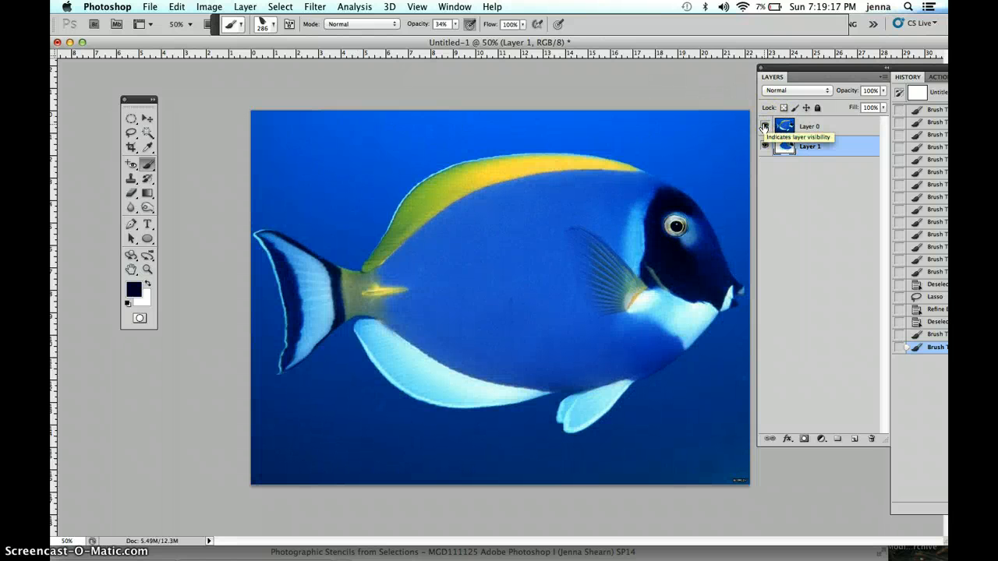
pyautogui.click(764, 127)
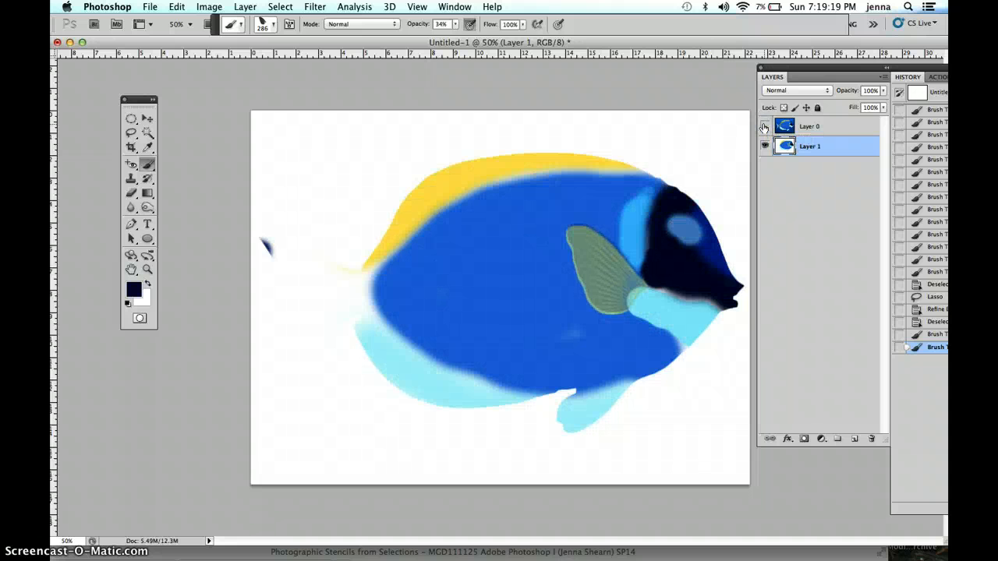
pyautogui.click(764, 127)
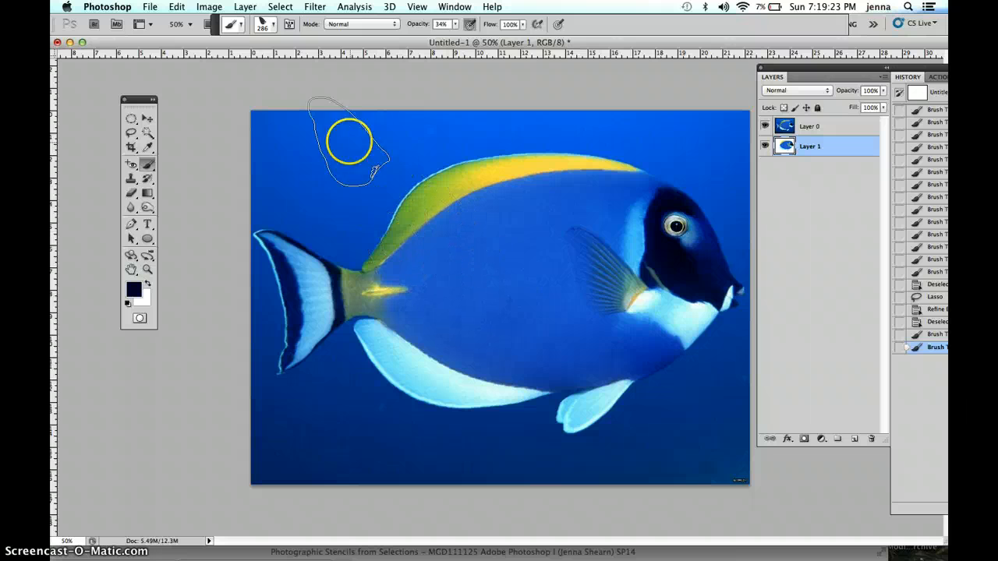
pyautogui.click(280, 6)
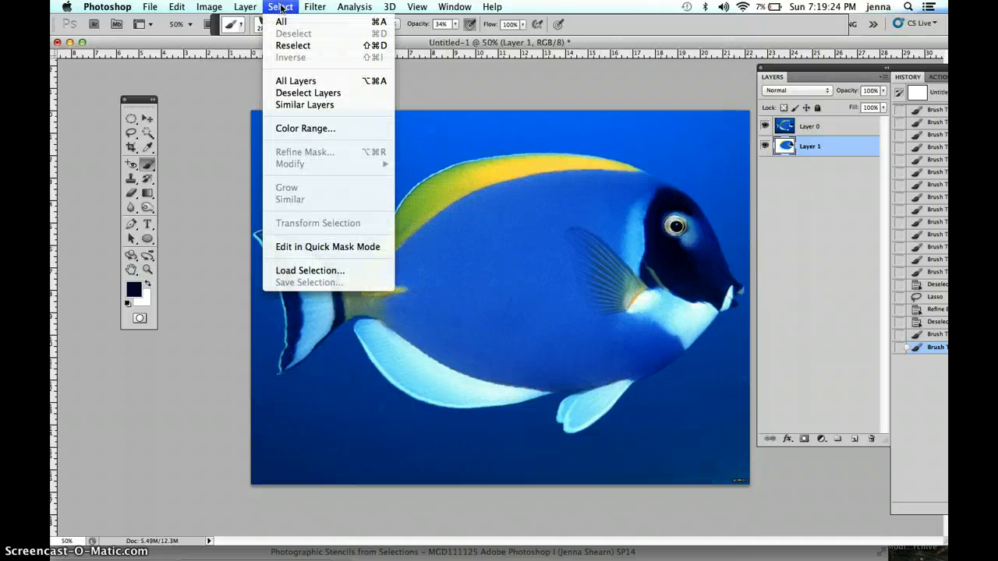
pyautogui.click(302, 270)
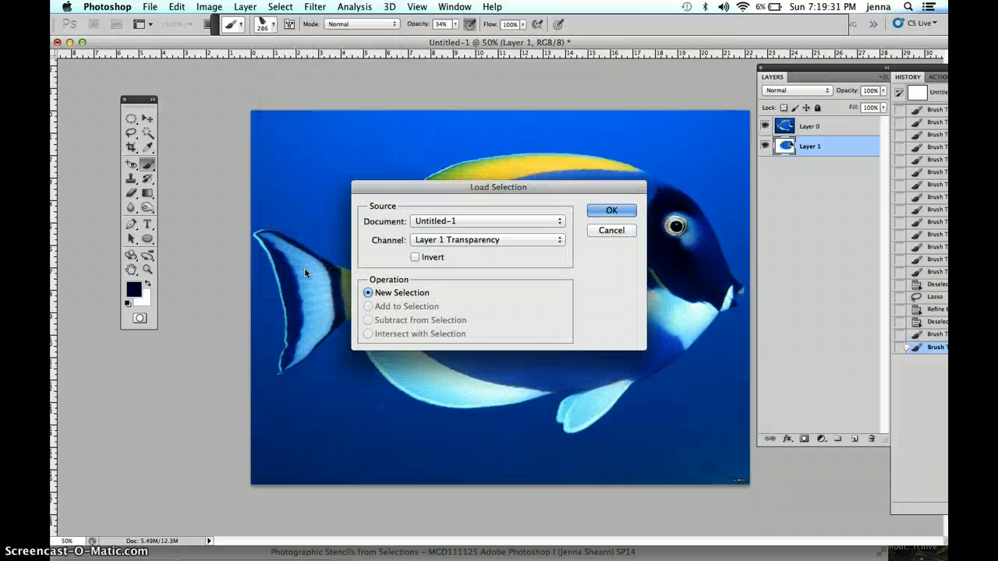
pyautogui.click(433, 241)
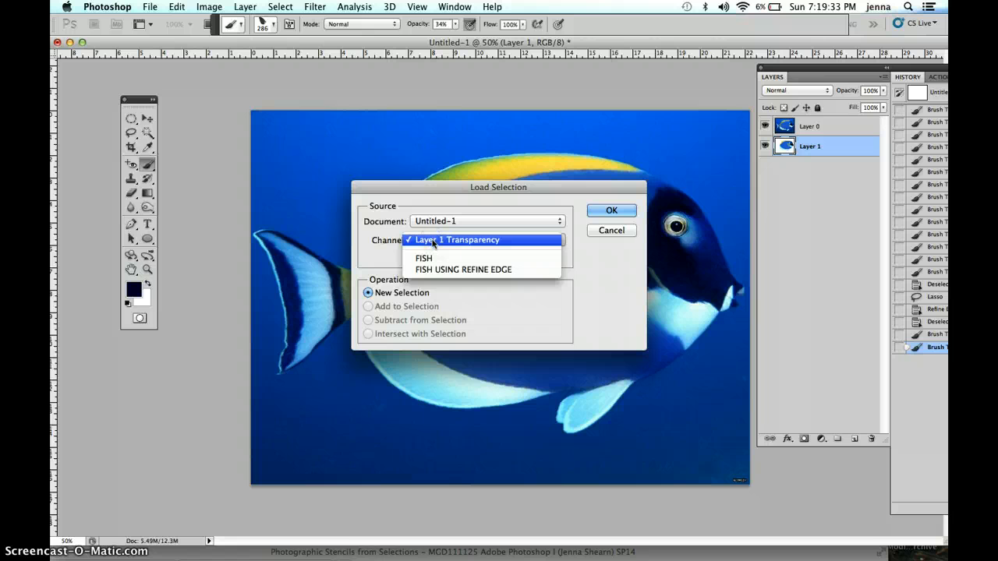
pyautogui.click(473, 270)
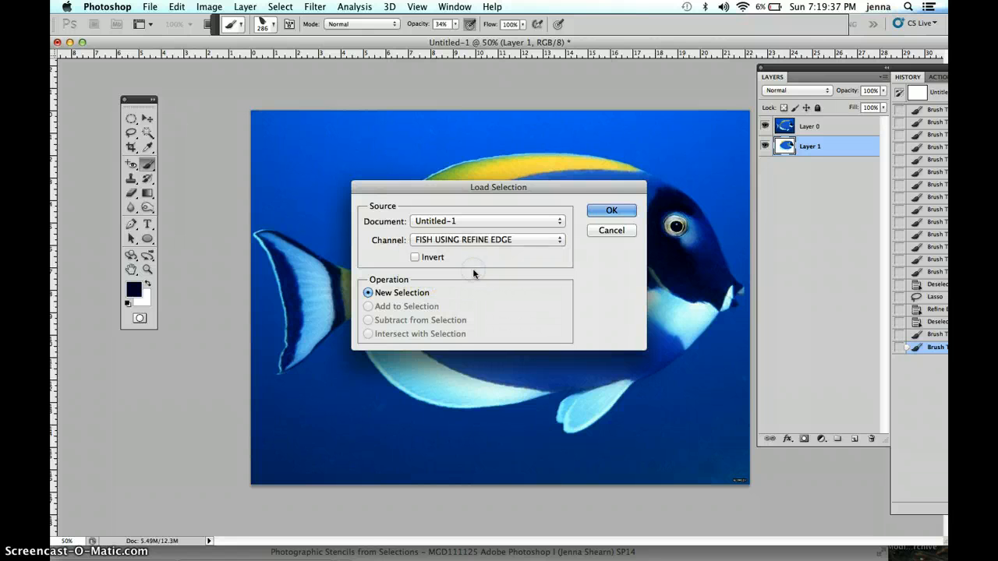
pyautogui.click(609, 211)
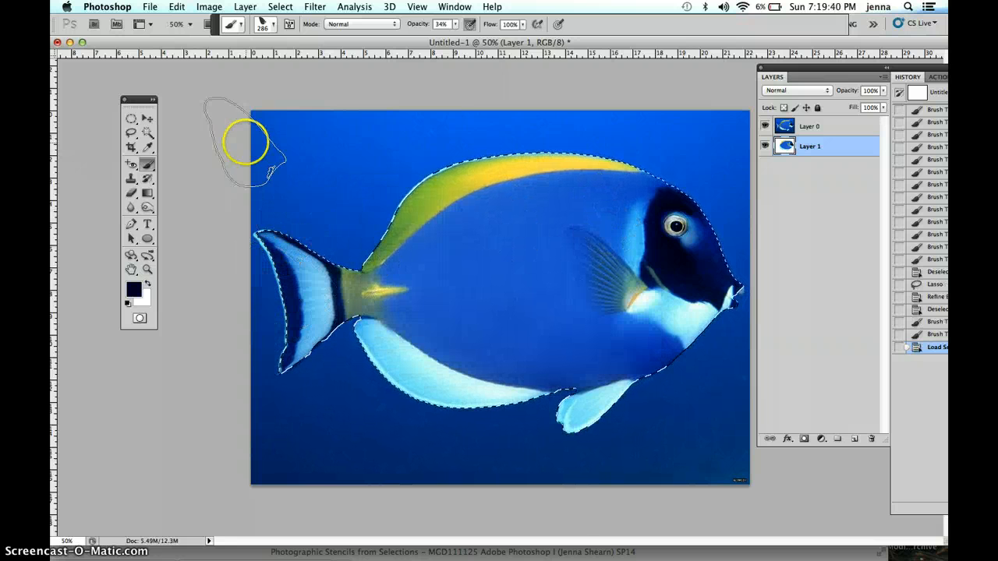
# - With a soft round 286 px brush at 93% opacity, paint the tail light blue and its outer edge dark navy, sampling both colours from the photo
pyautogui.click(275, 25)
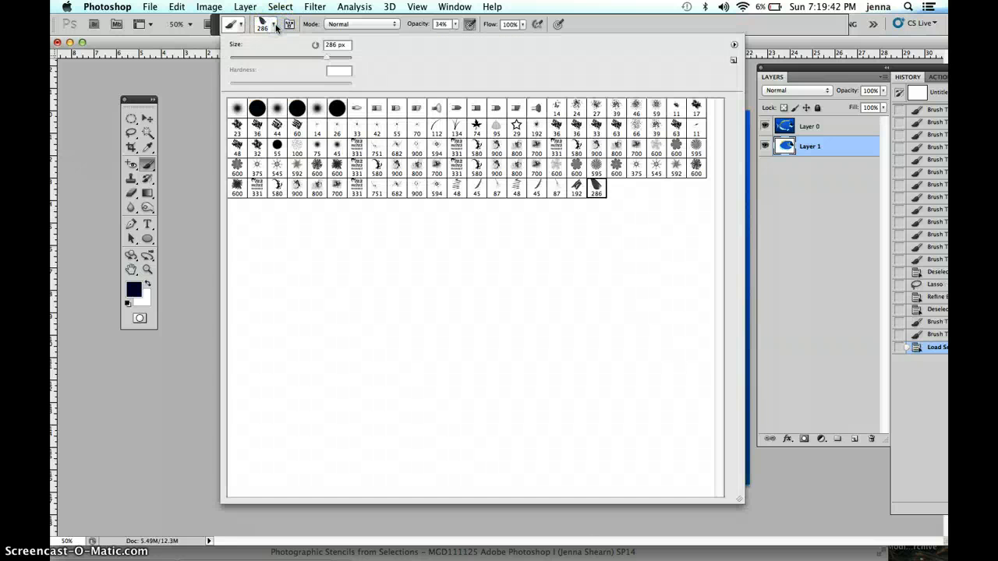
pyautogui.click(277, 108)
pyautogui.click(438, 24)
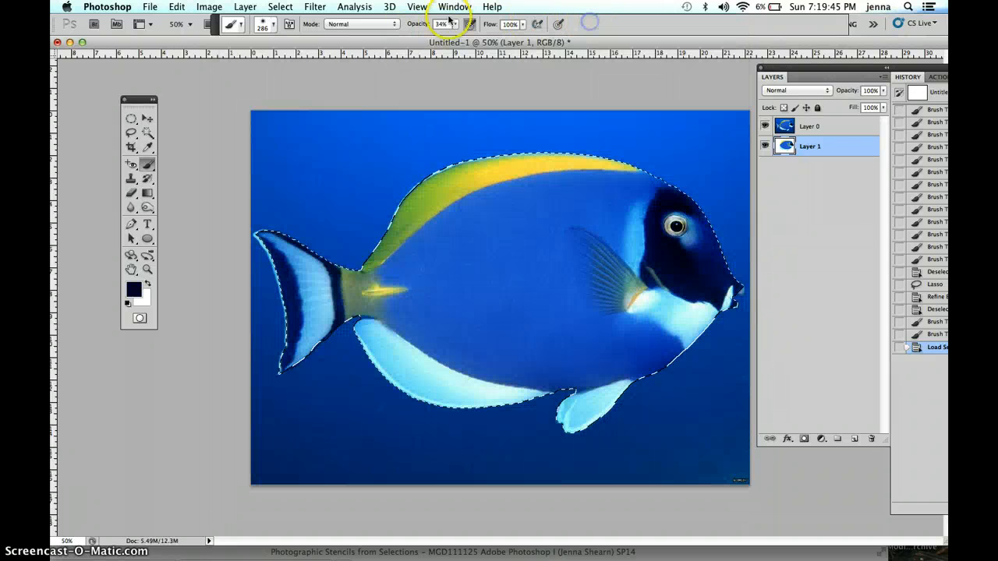
pyautogui.write('93')
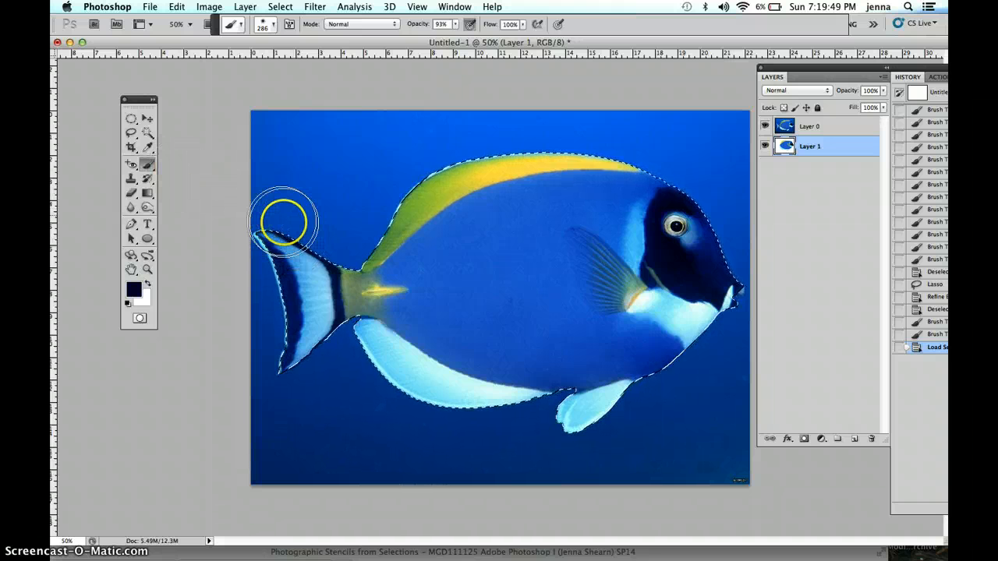
pyautogui.keyDown('alt'); pyautogui.click(318, 279); pyautogui.keyUp('alt')
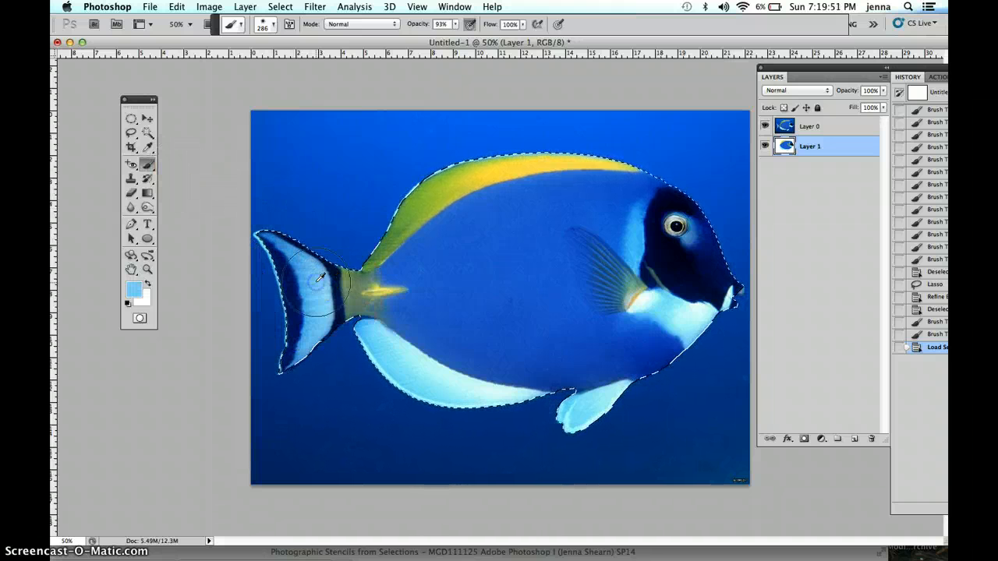
pyautogui.moveTo(268, 233); pyautogui.dragTo(295, 253)
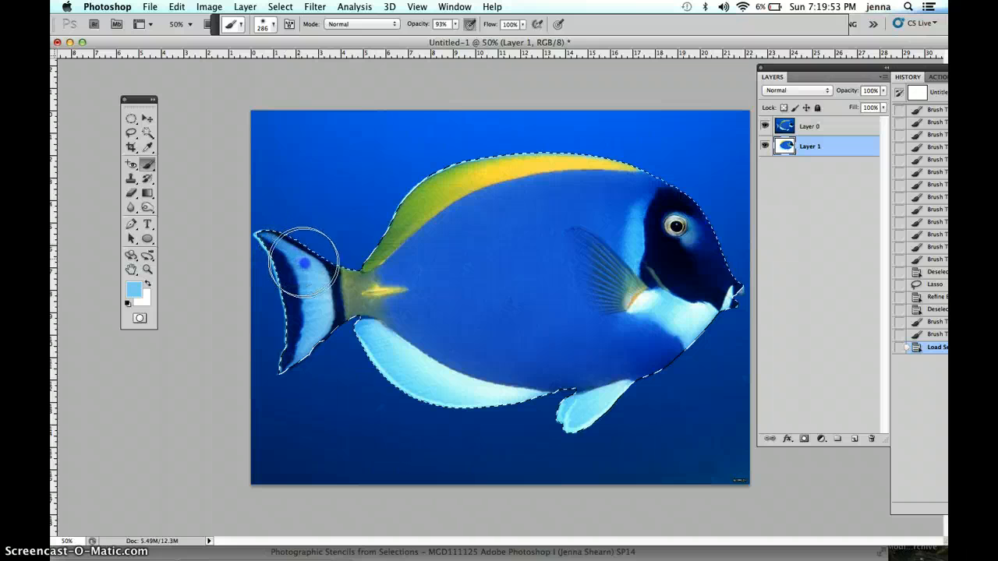
pyautogui.moveTo(314, 293)
pyautogui.mouseDown()
pyautogui.moveTo(305, 341)
pyautogui.moveTo(258, 387)
pyautogui.moveTo(266, 226)
pyautogui.moveTo(292, 307)
pyautogui.moveTo(300, 382)
pyautogui.moveTo(289, 248)
pyautogui.moveTo(306, 354)
pyautogui.moveTo(297, 292)
pyautogui.moveTo(289, 334)
pyautogui.mouseUp()
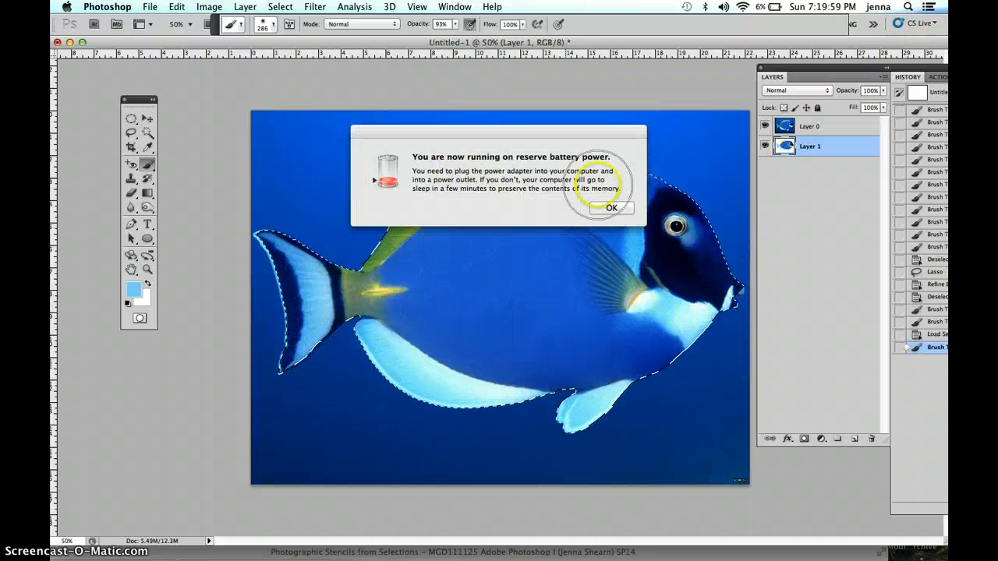
pyautogui.click(611, 207)
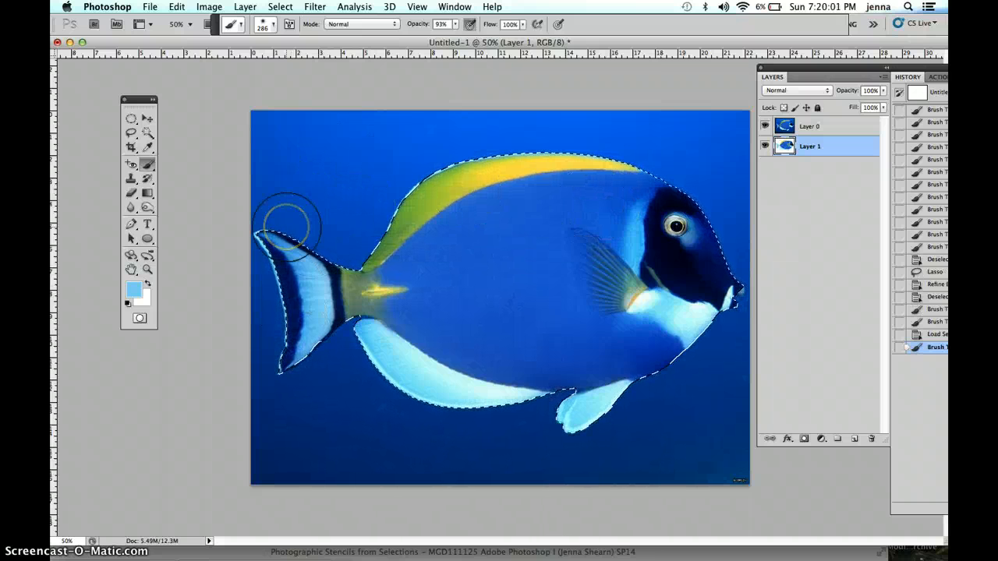
pyautogui.keyDown('alt'); pyautogui.click(289, 267); pyautogui.keyUp('alt')
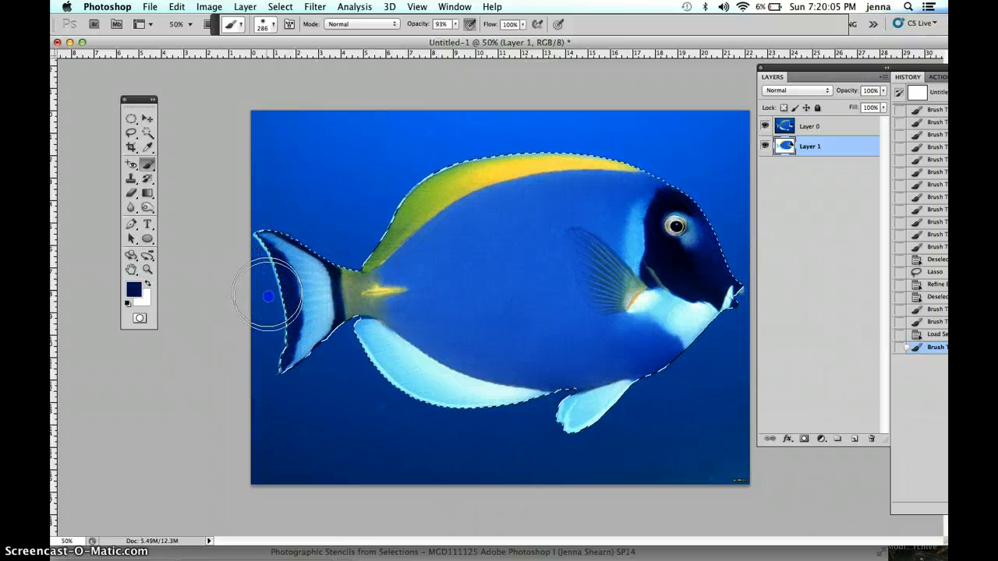
pyautogui.moveTo(263, 347); pyautogui.dragTo(229, 372)
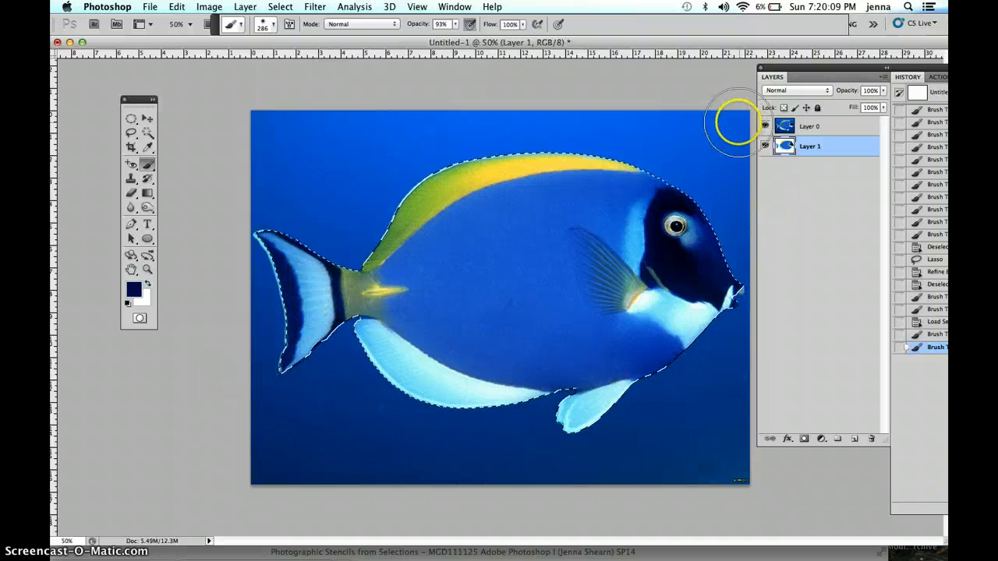
# - Compare the painted tail with the photo, and paint the tail base grey-green on Layer 1 with a 100 px brush
pyautogui.click(764, 127)
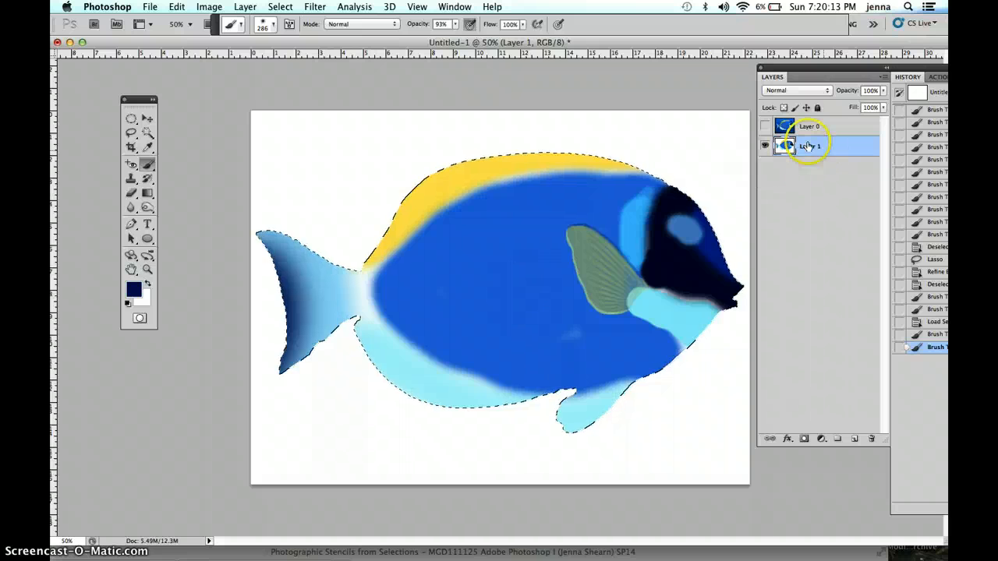
pyautogui.click(765, 126)
pyautogui.click(765, 126)
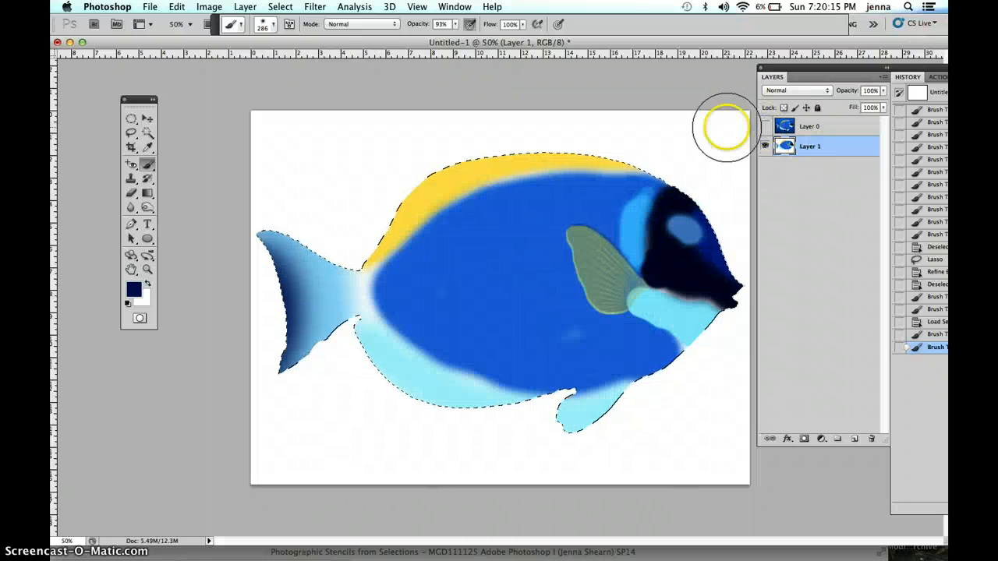
pyautogui.click(765, 126)
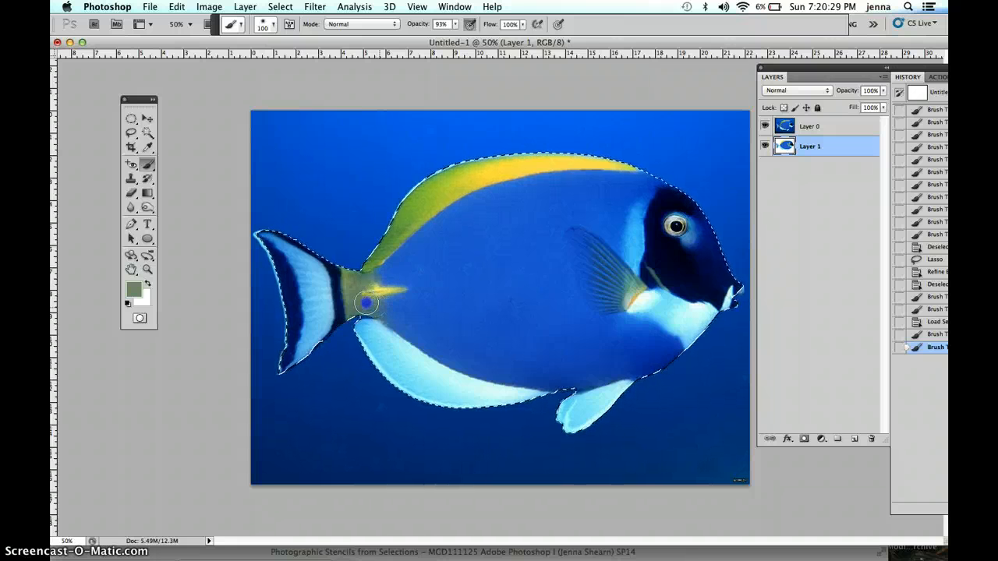
pyautogui.click(355, 305)
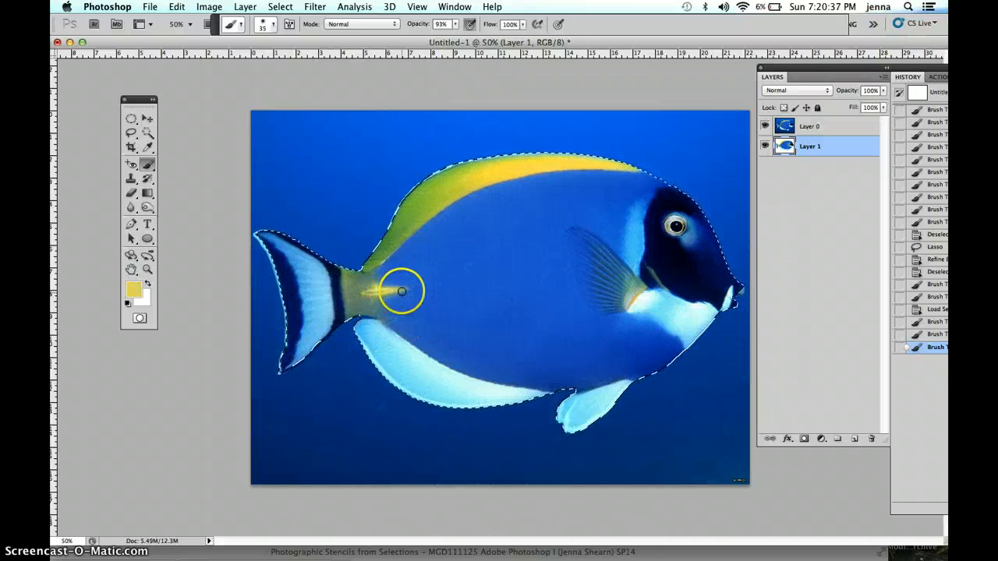
# - Try to paint the yellow streak at the tail base with a 35 px brush, and retouch it at 15 px with Layer 0 hidden
pyautogui.click(404, 290)
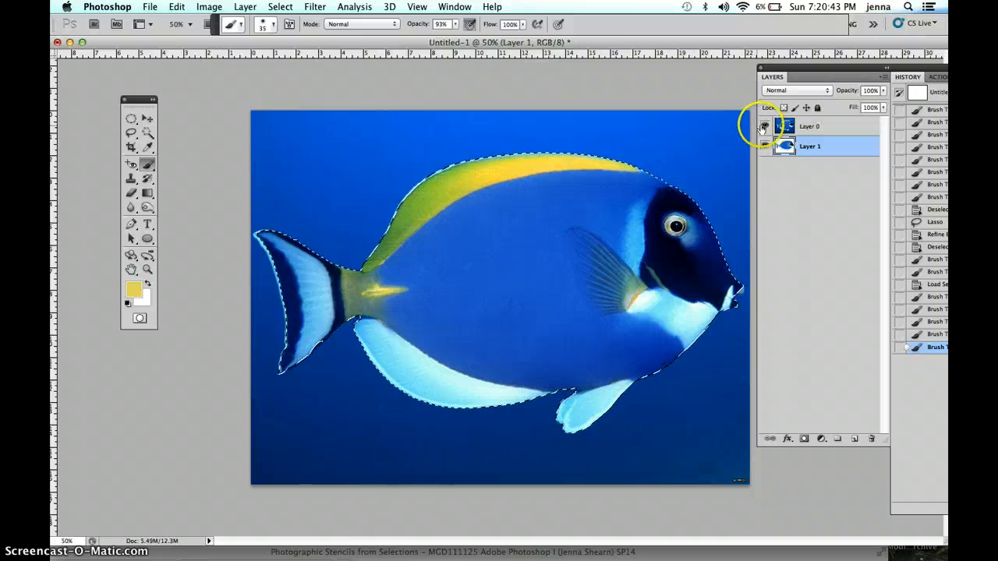
pyautogui.click(765, 126)
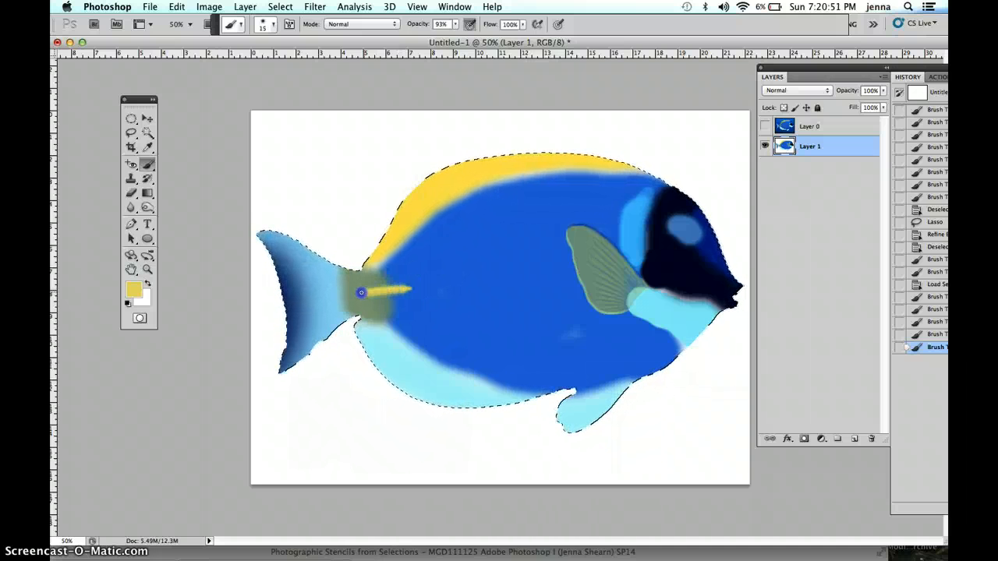
pyautogui.moveTo(408, 290); pyautogui.dragTo(411, 290)
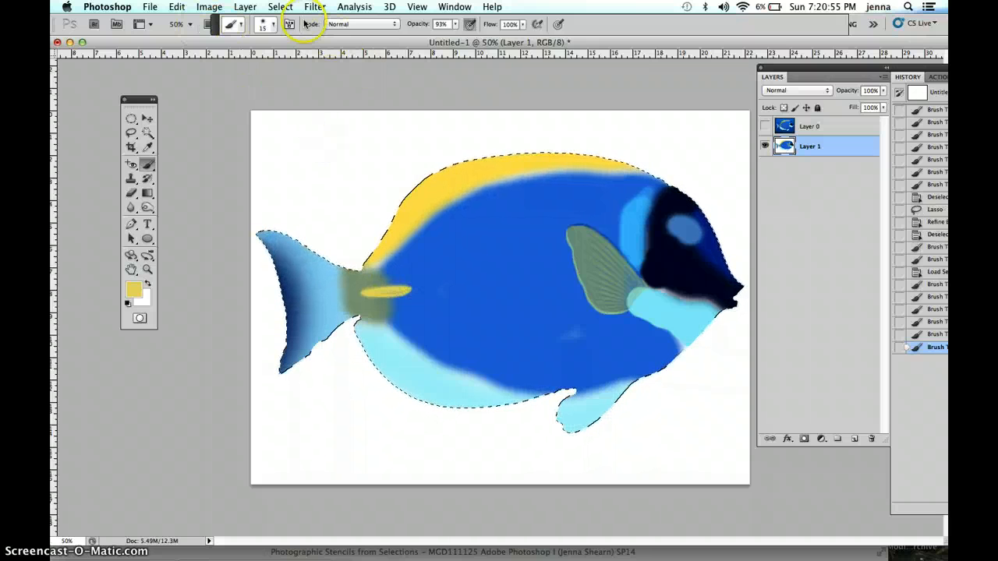
# - Step backward through the yellow strokes to remove the streak from the tail base
pyautogui.click(177, 7)
pyautogui.click(179, 46)
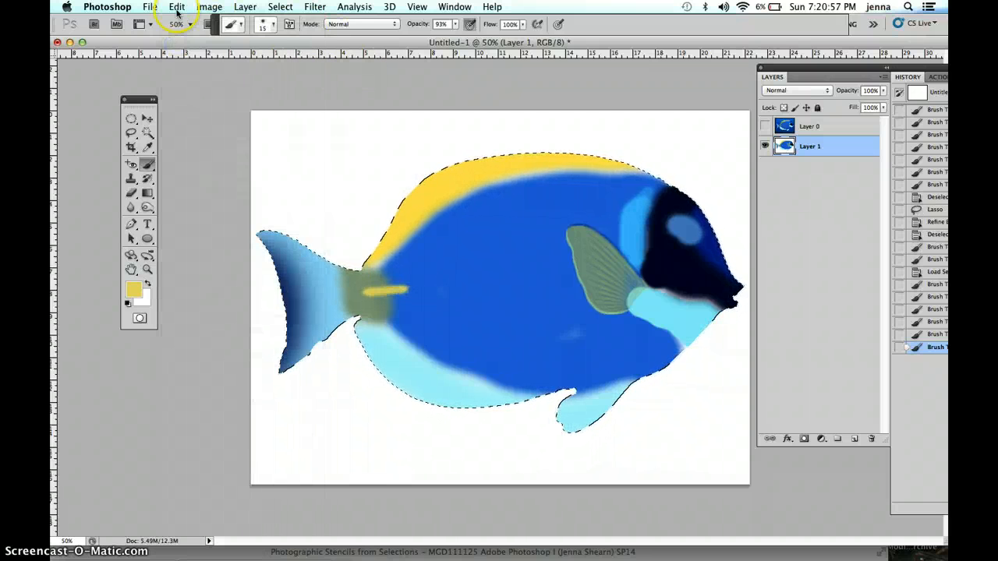
pyautogui.click(177, 7)
pyautogui.click(183, 46)
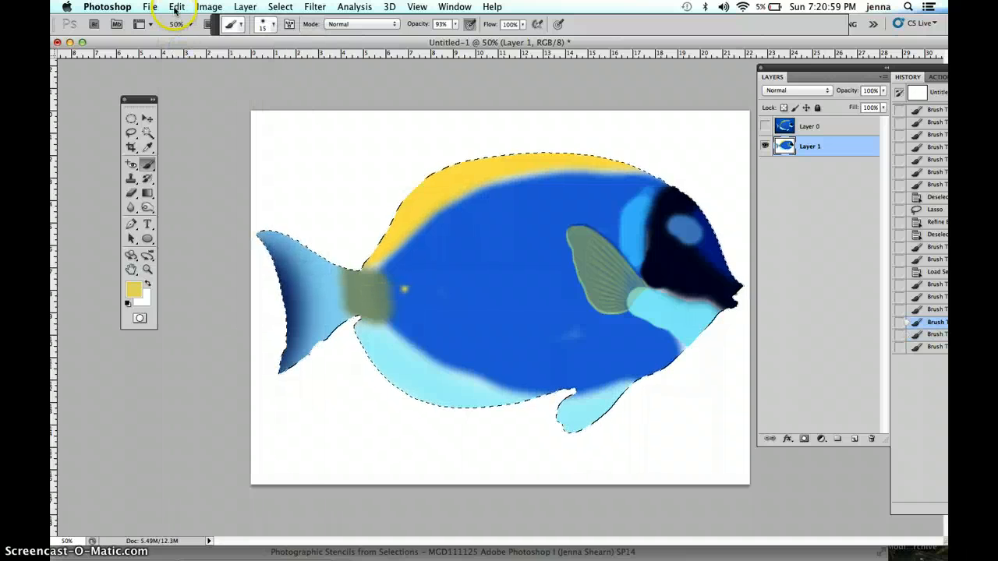
pyautogui.click(177, 7)
pyautogui.click(180, 46)
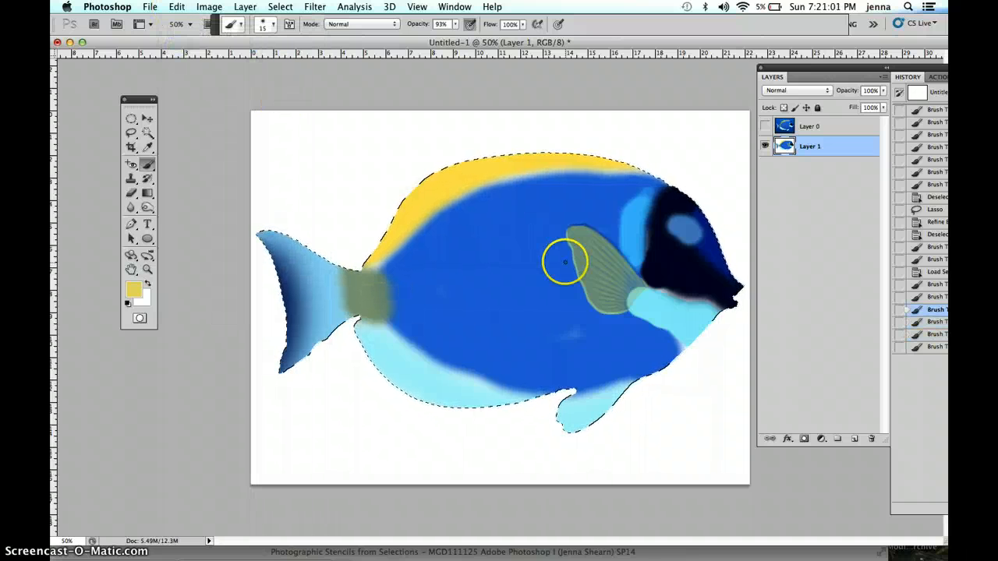
# - Clear the whole-fish selection and lasso the pale lower rear fin in the Layer 0 photo
pyautogui.click(764, 127)
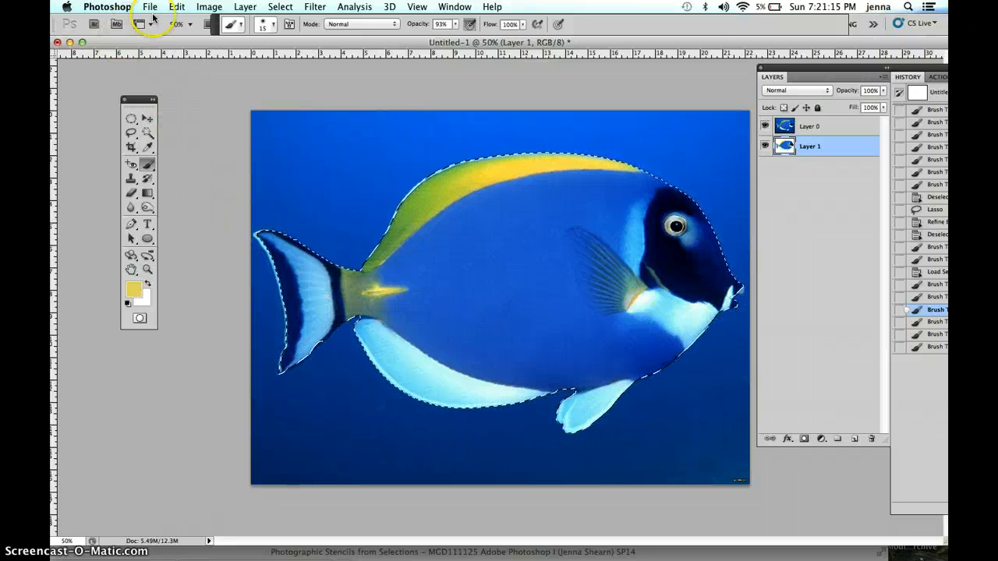
pyautogui.click(281, 7)
pyautogui.click(279, 35)
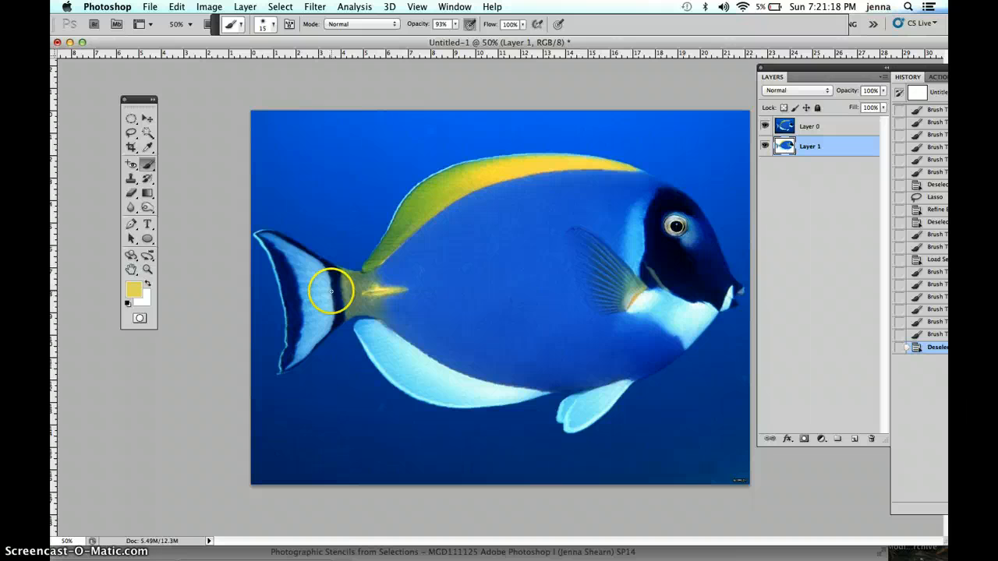
pyautogui.click(131, 132)
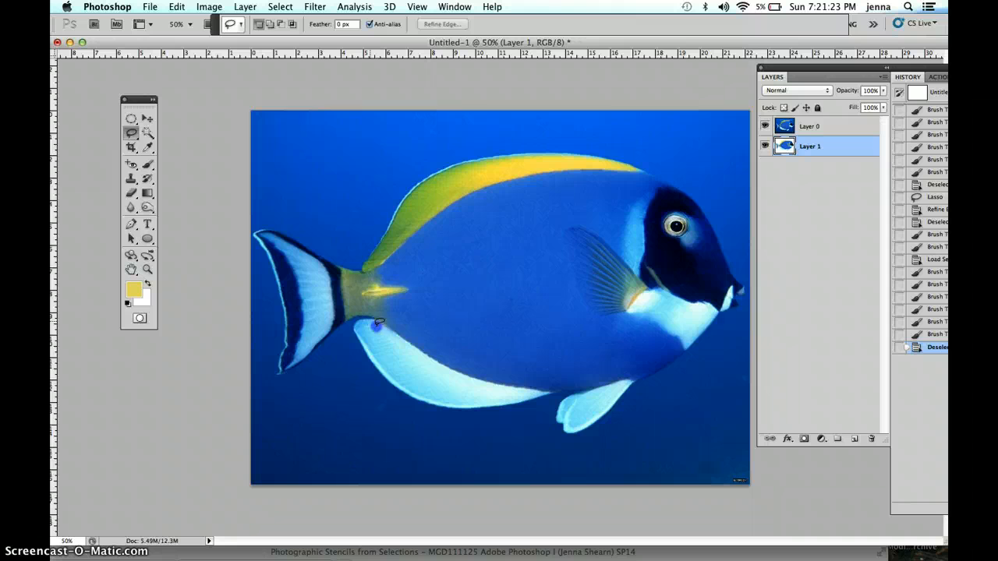
pyautogui.moveTo(374, 322)
pyautogui.mouseDown()
pyautogui.moveTo(459, 387)
pyautogui.moveTo(503, 401)
pyautogui.moveTo(417, 400)
pyautogui.moveTo(384, 378)
pyautogui.moveTo(360, 320)
pyautogui.mouseUp()
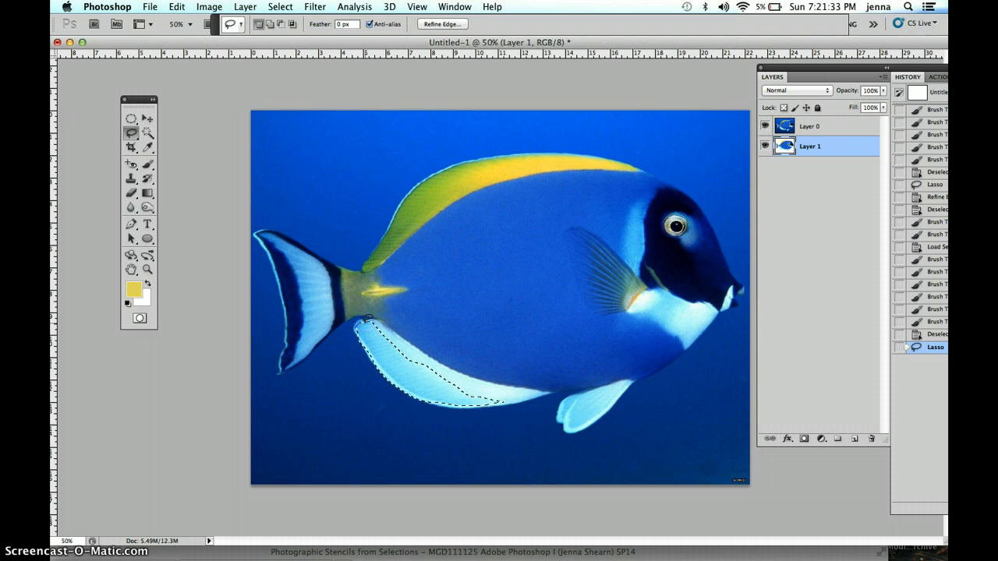
# - Refine the edge of the lower rear fin selection with Smooth set to 87
pyautogui.click(280, 6)
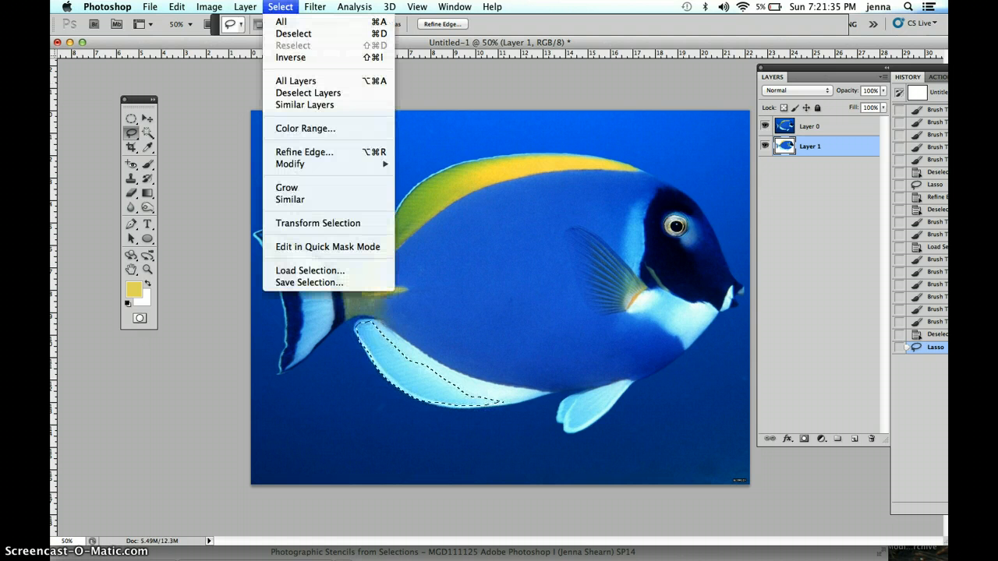
pyautogui.click(303, 153)
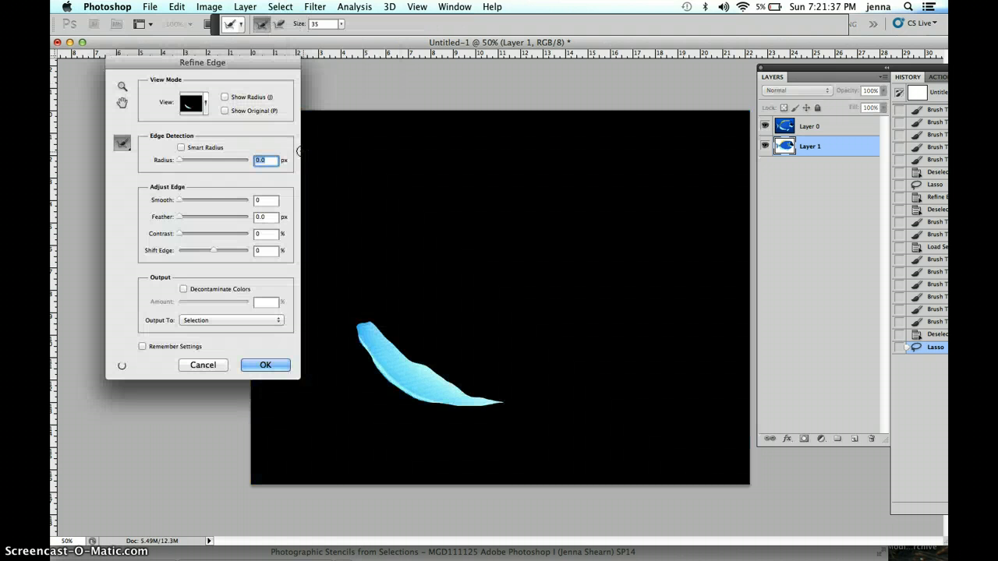
pyautogui.moveTo(179, 201); pyautogui.dragTo(239, 200)
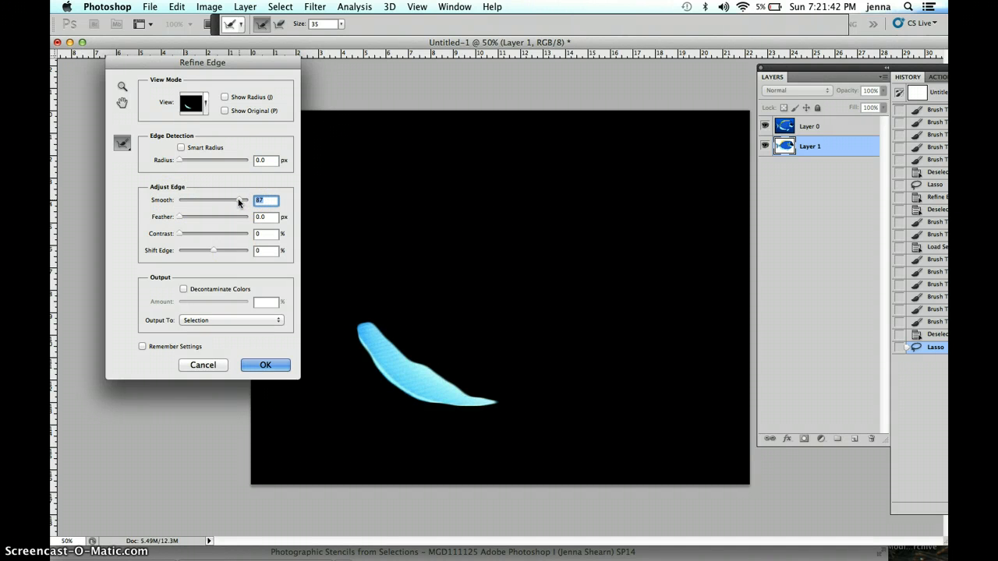
pyautogui.click(257, 360)
# - Define the selected fin area as a brush preset named Sampled Brush 2, with Layer 1 active
pyautogui.click(177, 6)
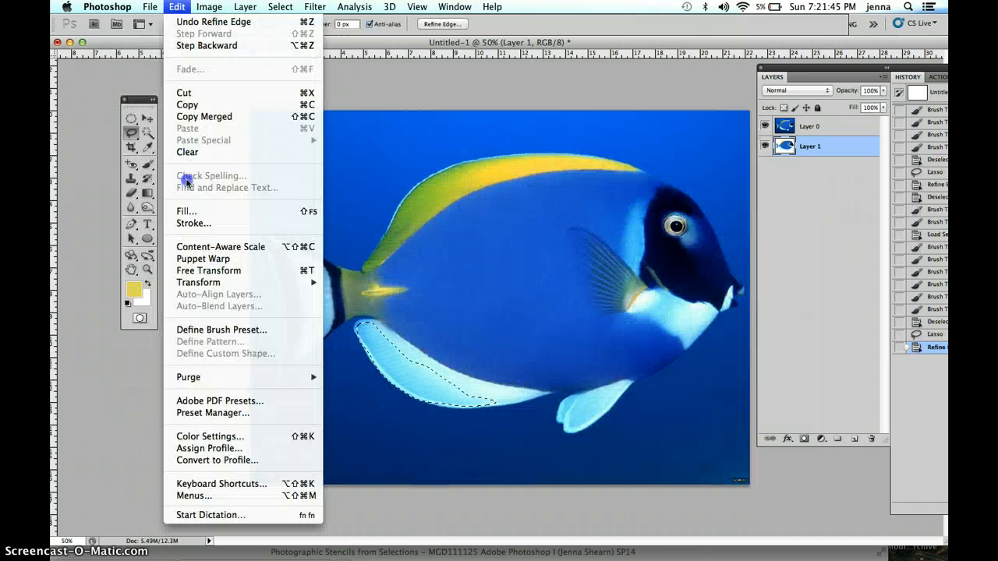
pyautogui.click(184, 330)
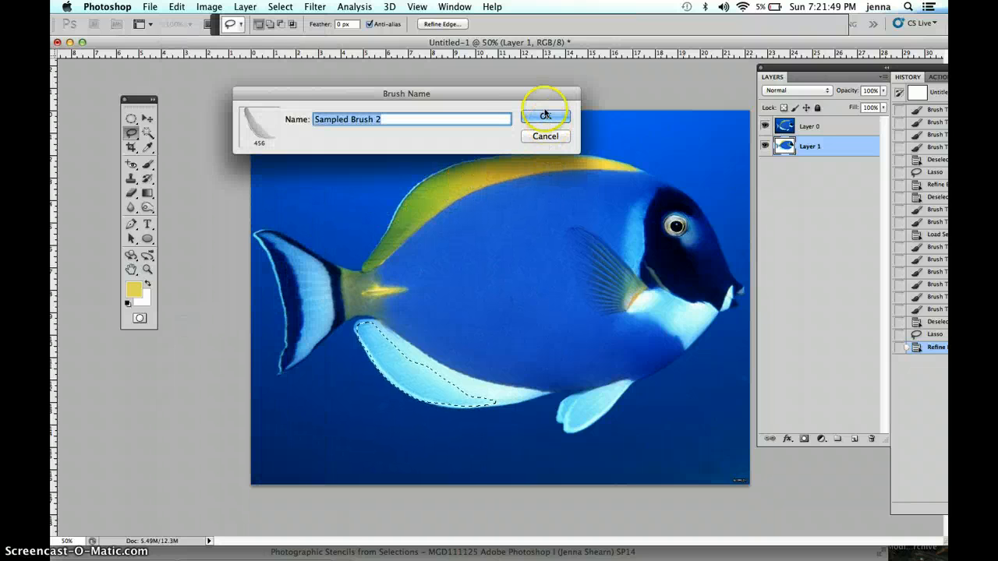
pyautogui.click(545, 115)
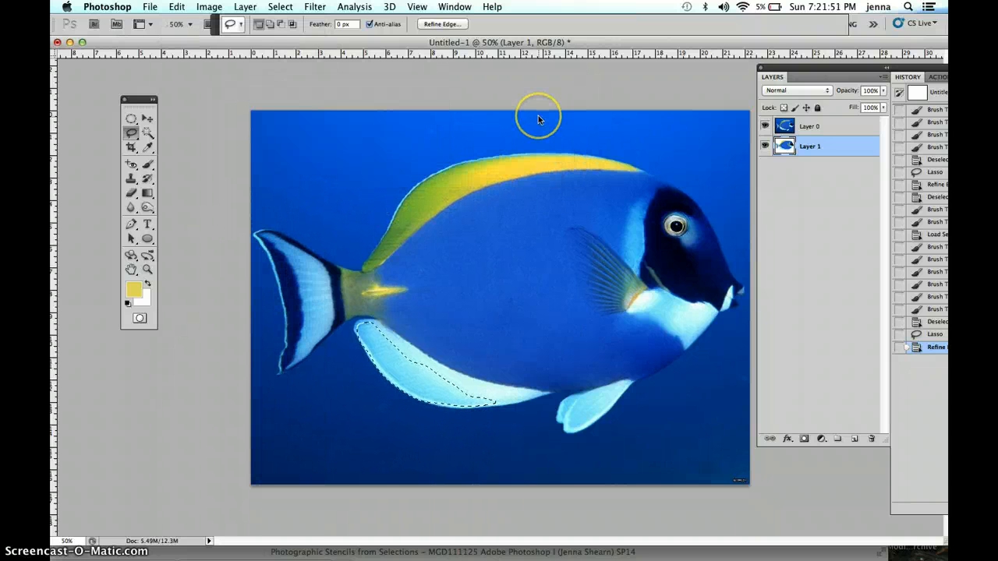
# - Hide Layer 0 and choose the new 456 px fin preset for the Brush tool
pyautogui.click(148, 167)
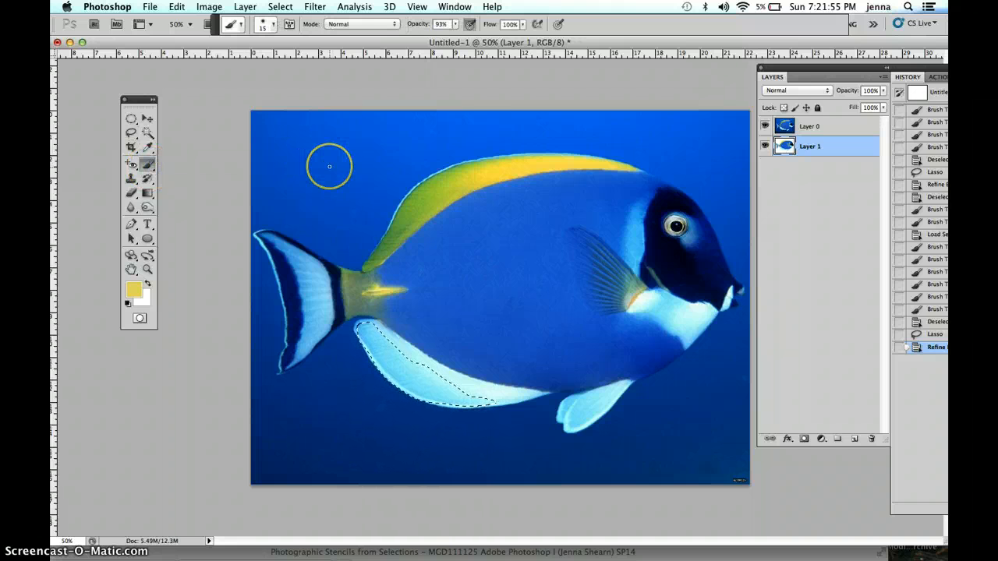
pyautogui.click(764, 125)
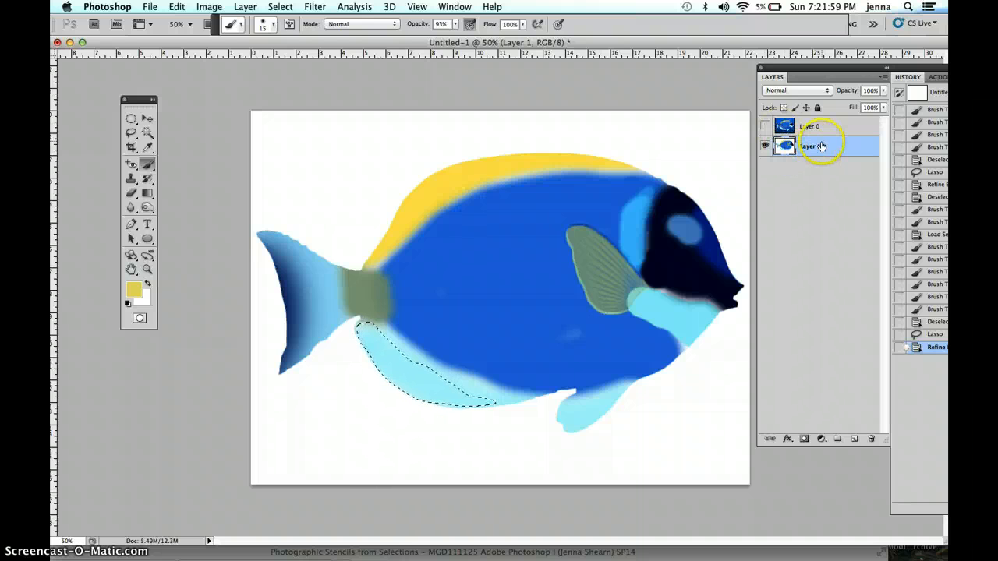
pyautogui.click(269, 25)
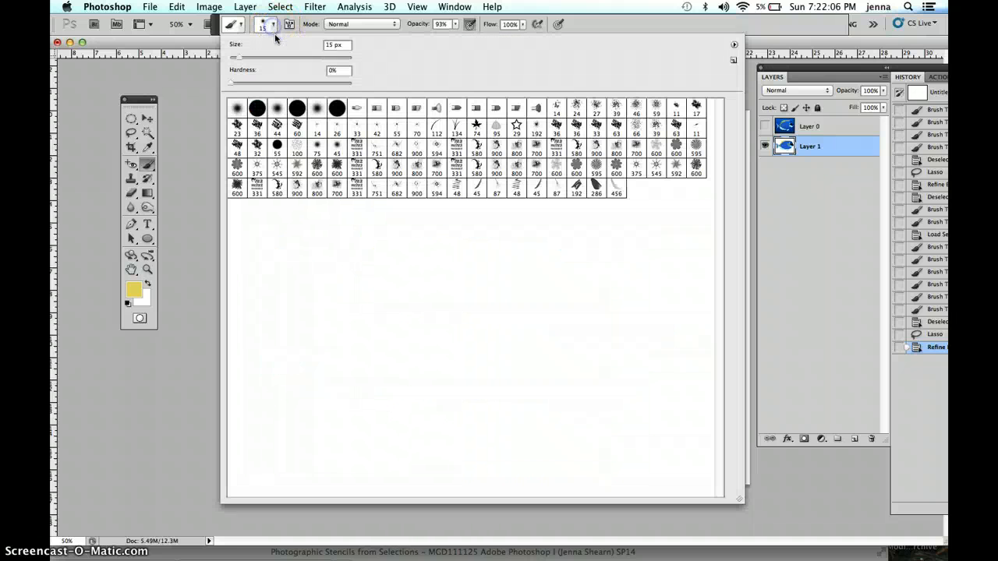
pyautogui.click(616, 189)
pyautogui.click(598, 31)
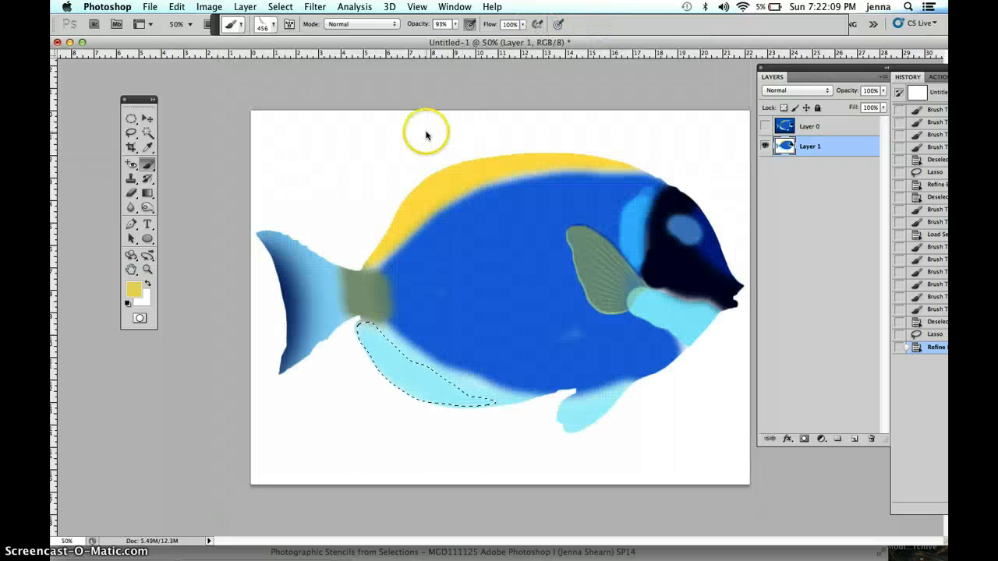
# - Show and activate Layer 0, and define its selected fin area as a brush preset named Sampled Brush 3
pyautogui.click(764, 125)
pyautogui.click(831, 130)
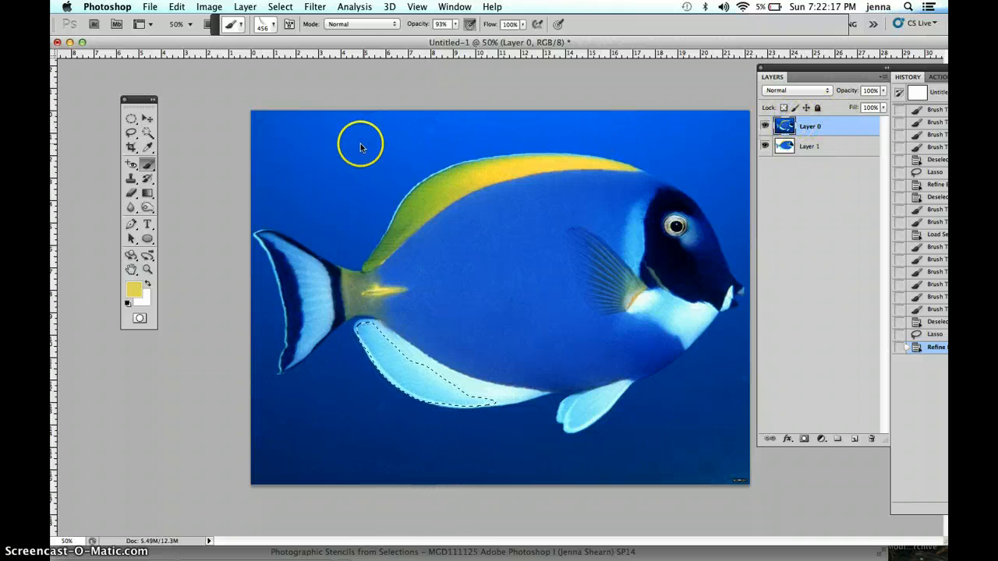
pyautogui.click(177, 8)
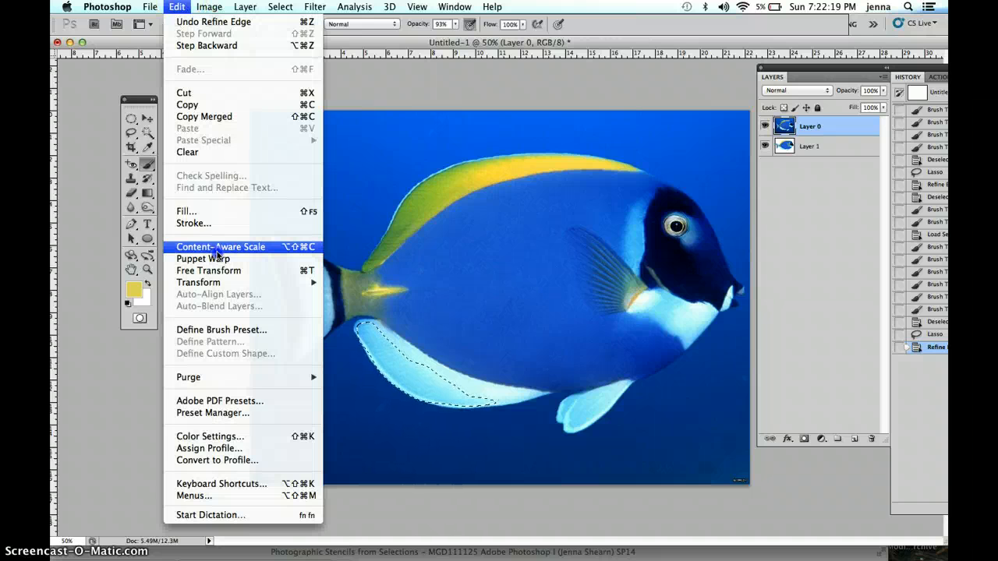
pyautogui.click(212, 328)
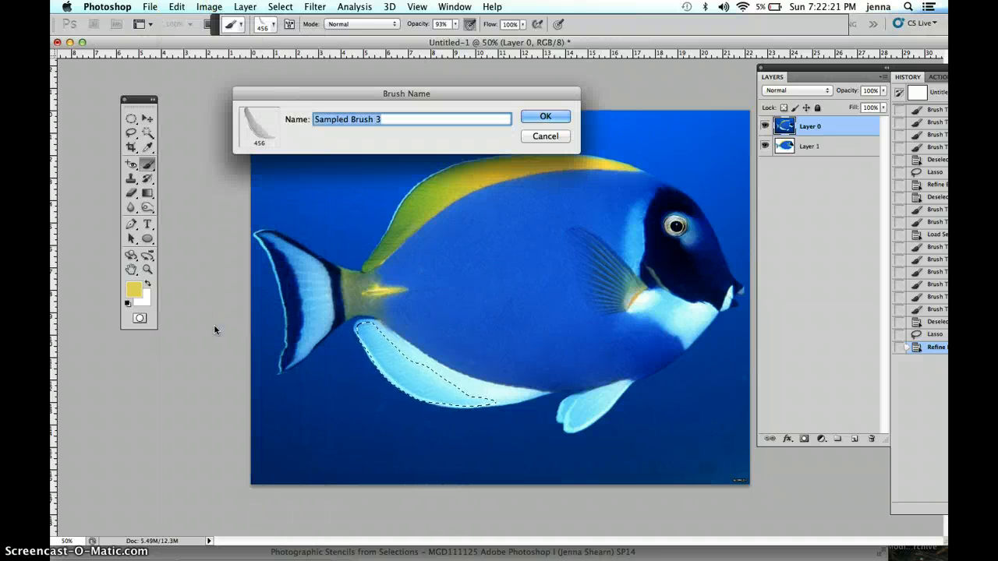
pyautogui.click(539, 115)
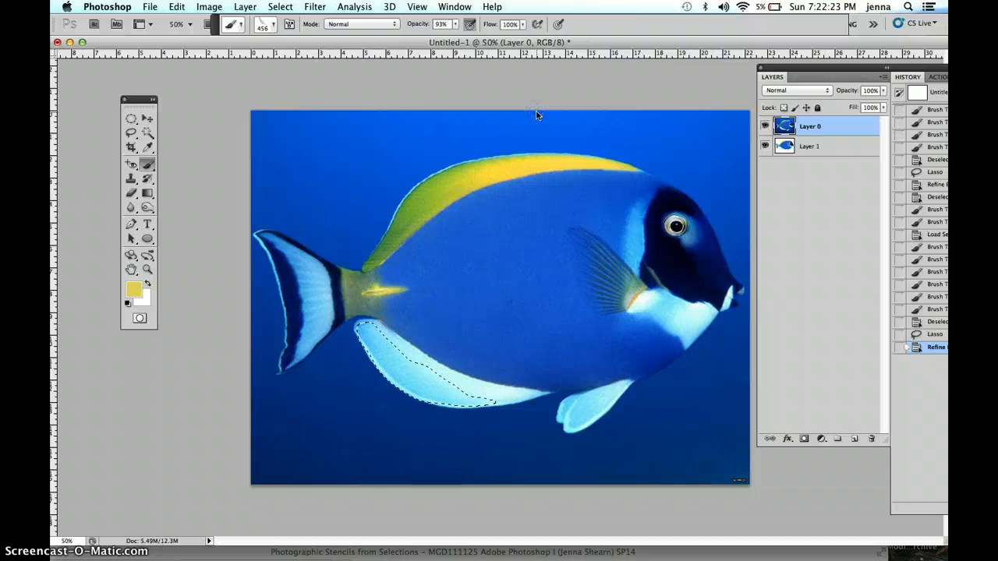
# - Deselect the fin outline and leave only Layer 1 visible
pyautogui.click(281, 7)
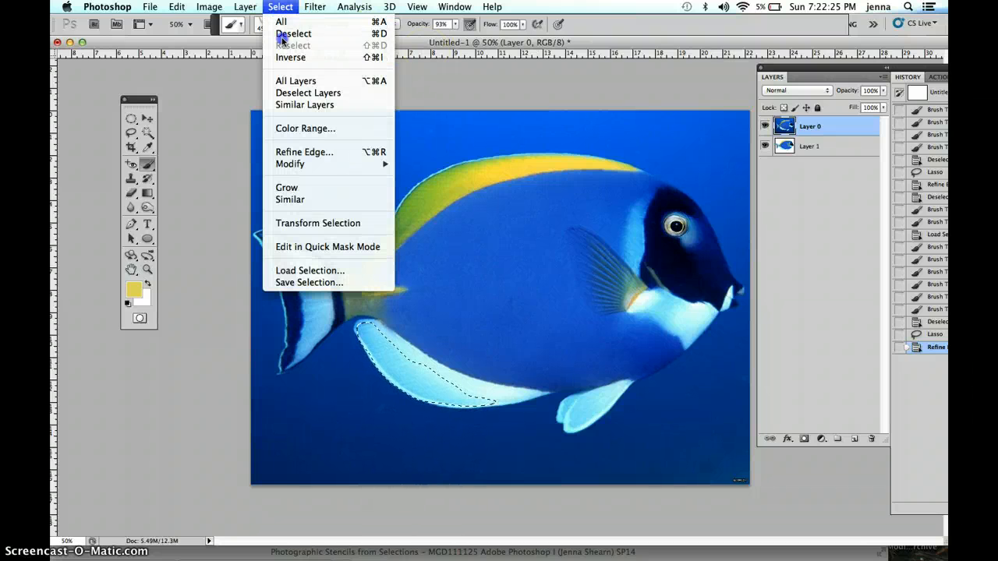
pyautogui.click(282, 36)
pyautogui.keyDown('alt'); pyautogui.click(764, 126); pyautogui.keyUp('alt')
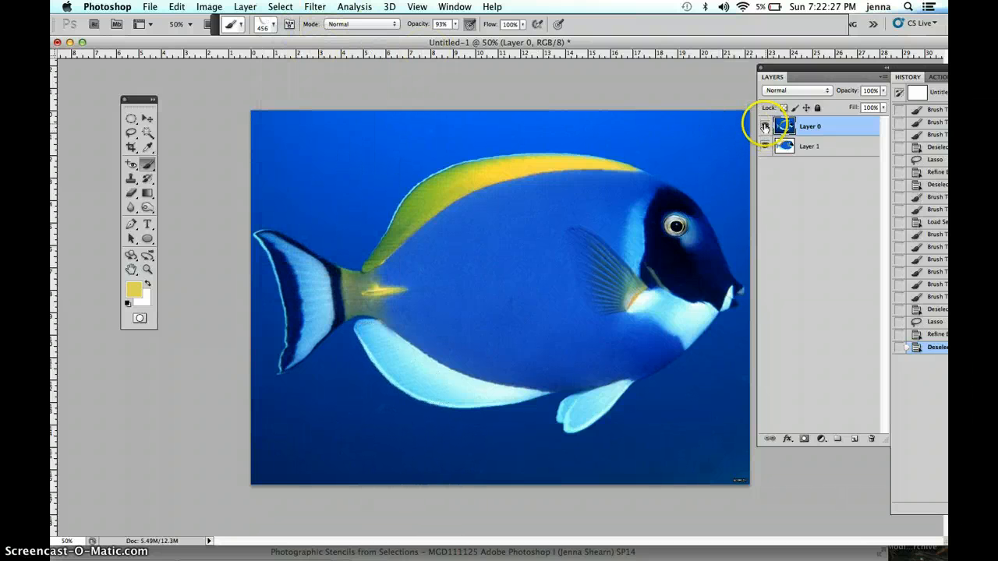
pyautogui.keyDown('alt'); pyautogui.click(765, 146); pyautogui.keyUp('alt')
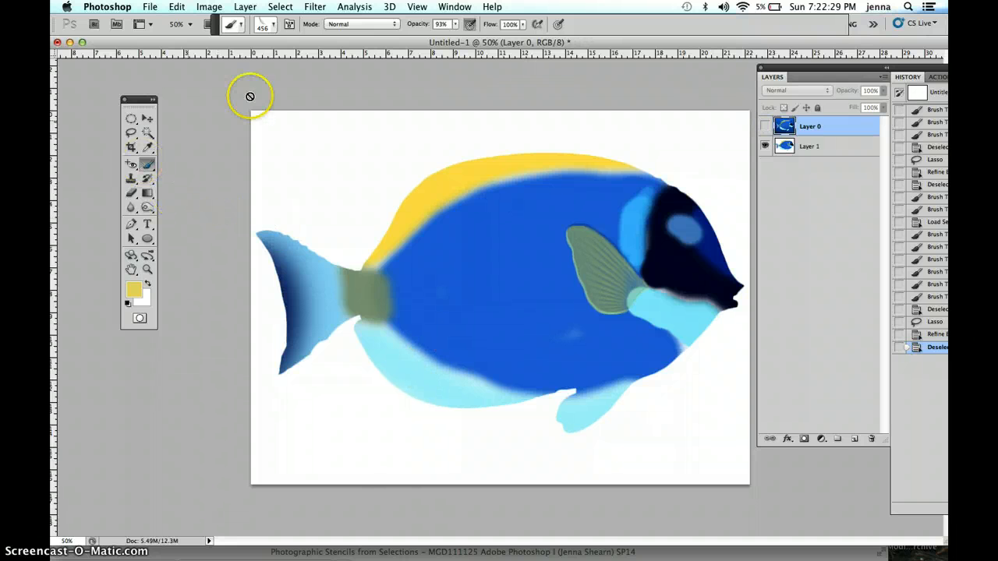
# - Choose the newest 456 px fin brush preset and make Layer 1 the active layer
pyautogui.click(265, 25)
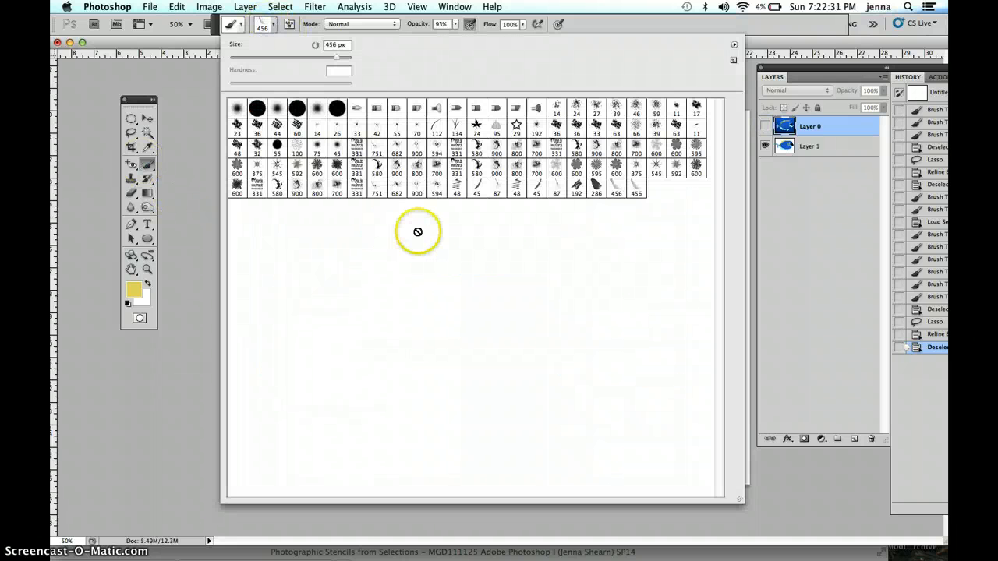
pyautogui.click(636, 190)
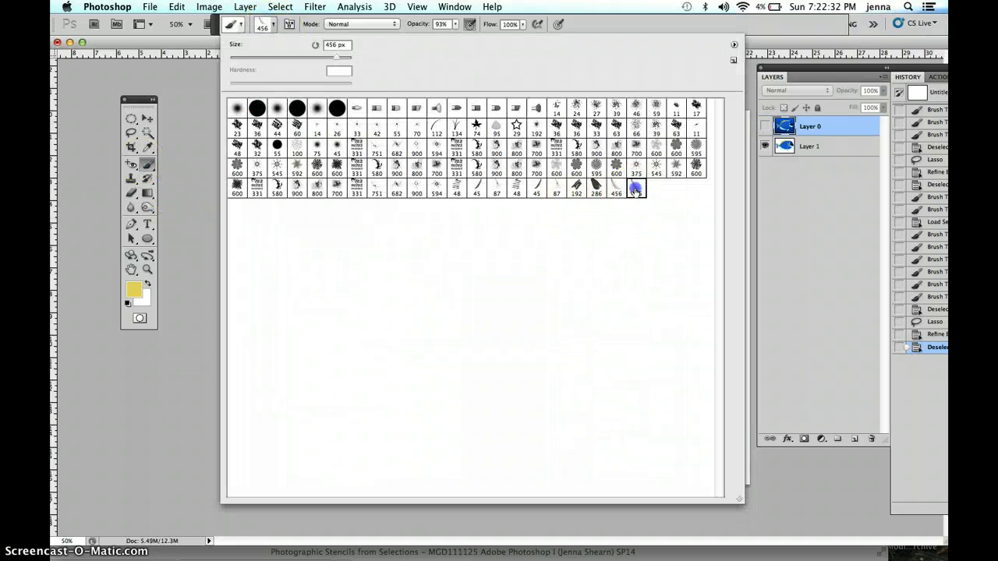
pyautogui.click(606, 21)
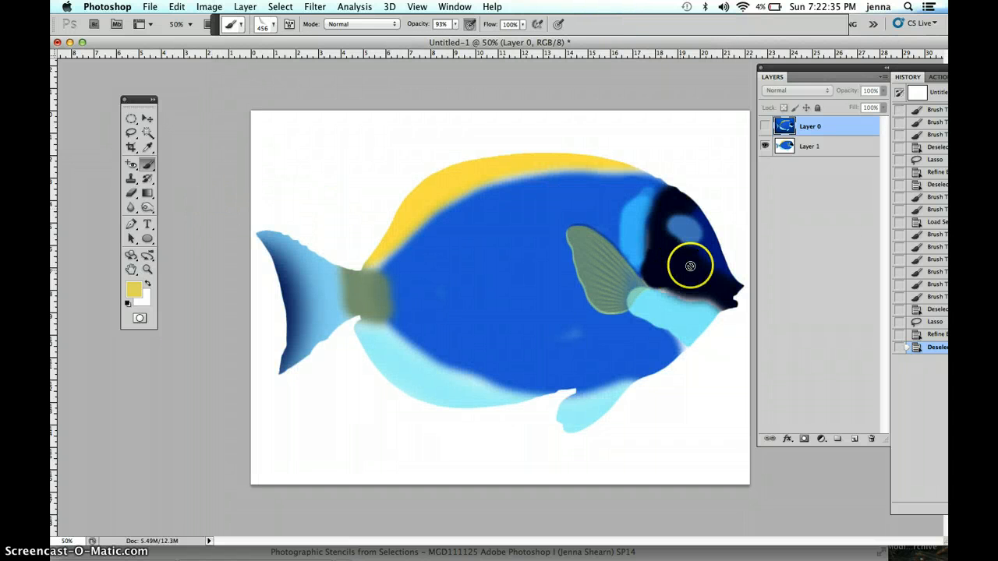
pyautogui.click(819, 150)
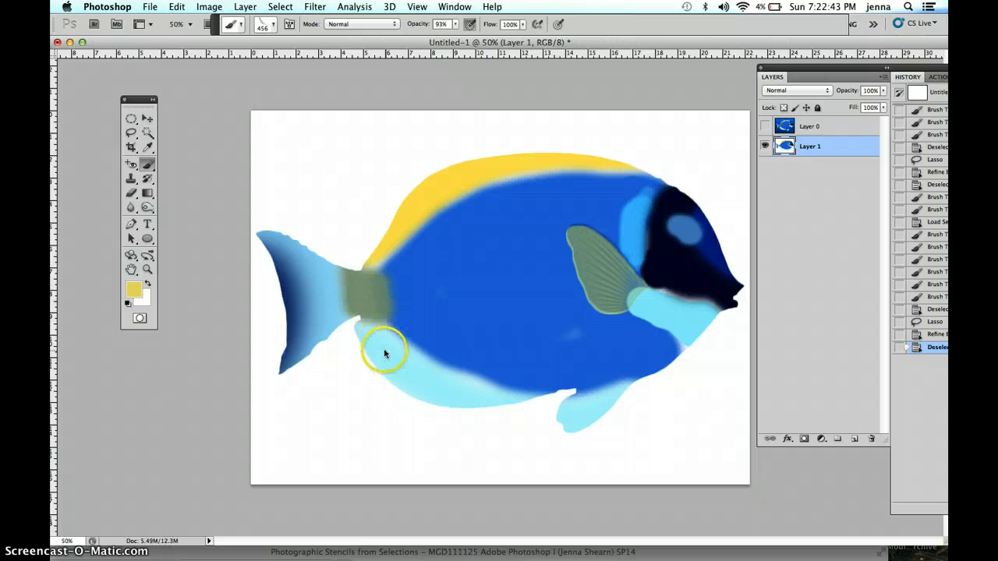
# - Try stamping the 456 px fin brush in yellow over the painted lower rear fin, undoing each stamp
pyautogui.moveTo(371, 340); pyautogui.dragTo(376, 350)
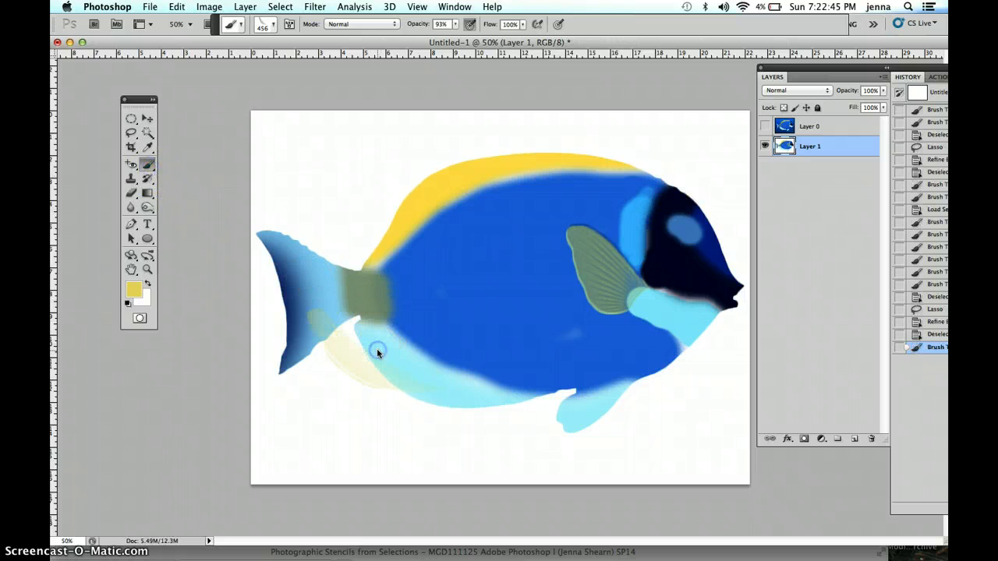
pyautogui.press('super+z')
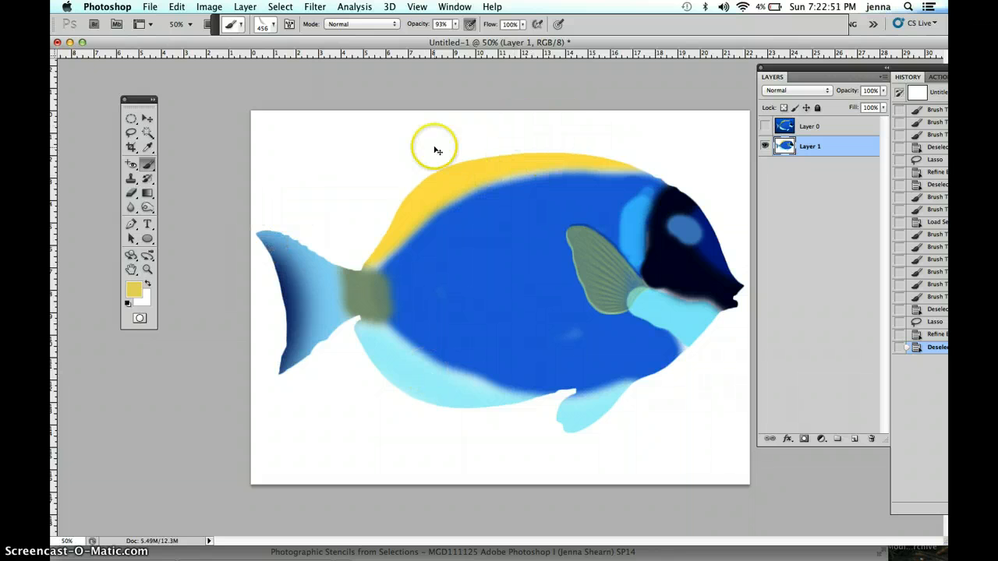
pyautogui.click(272, 25)
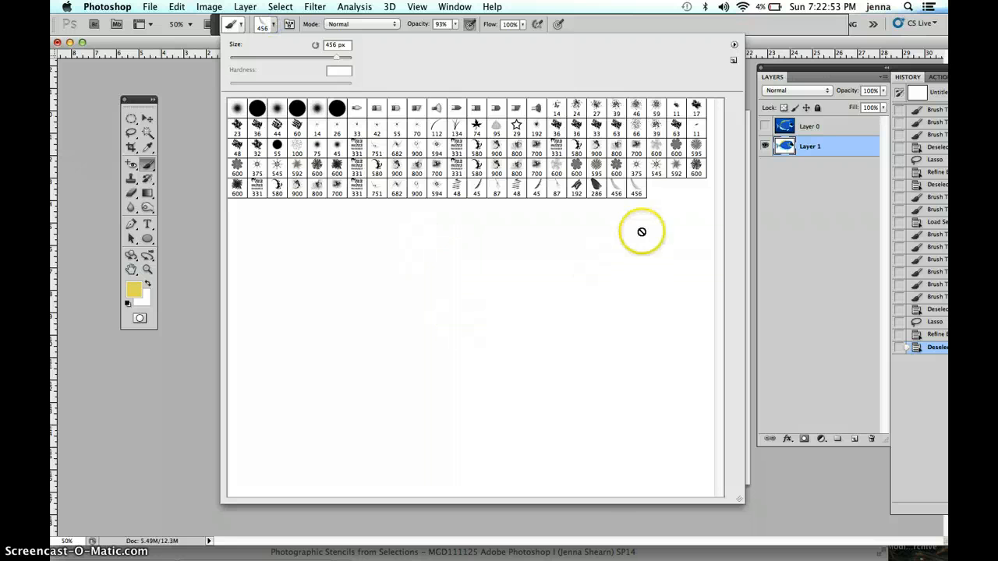
pyautogui.click(636, 190)
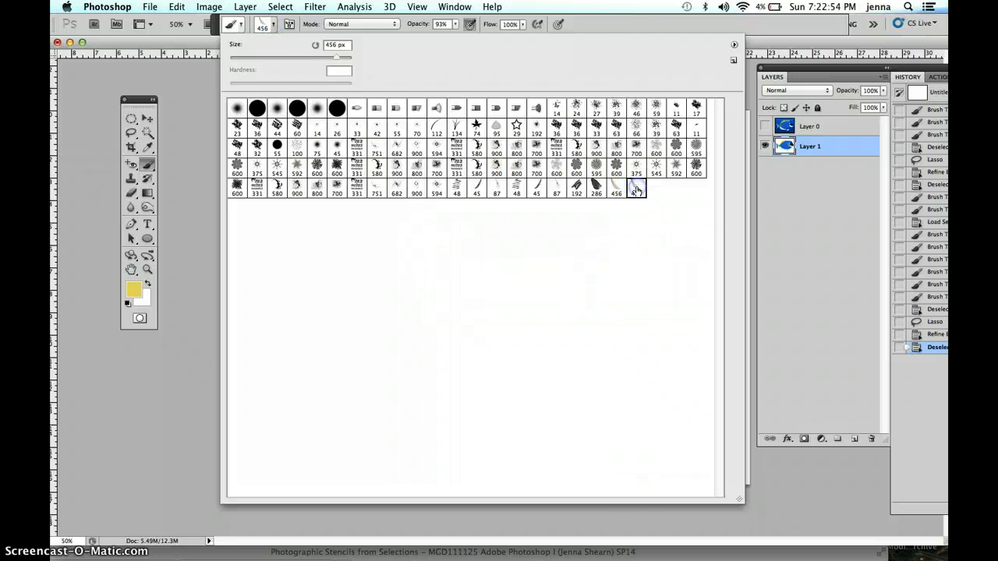
pyautogui.click(622, 17)
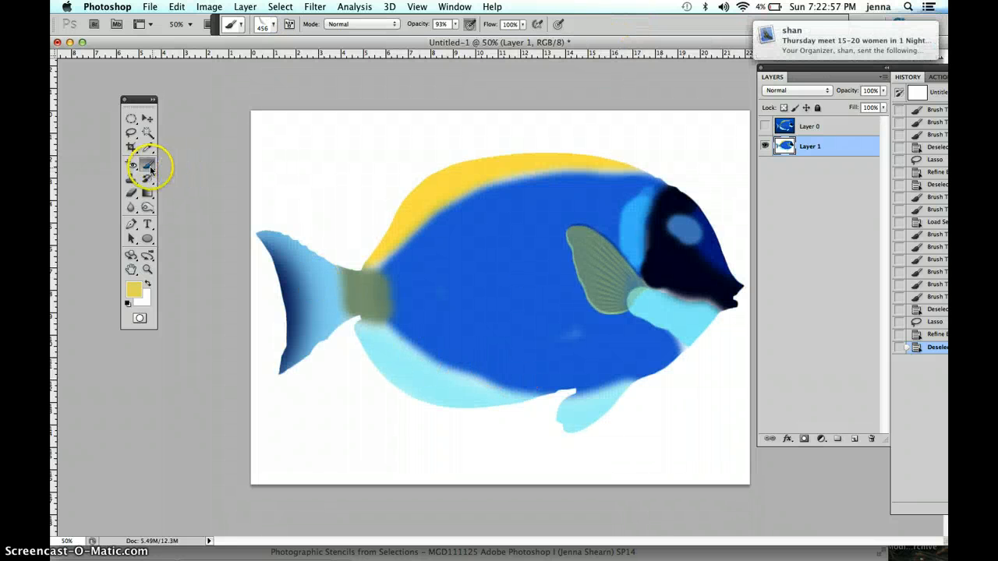
pyautogui.click(422, 377)
pyautogui.press('super+z')
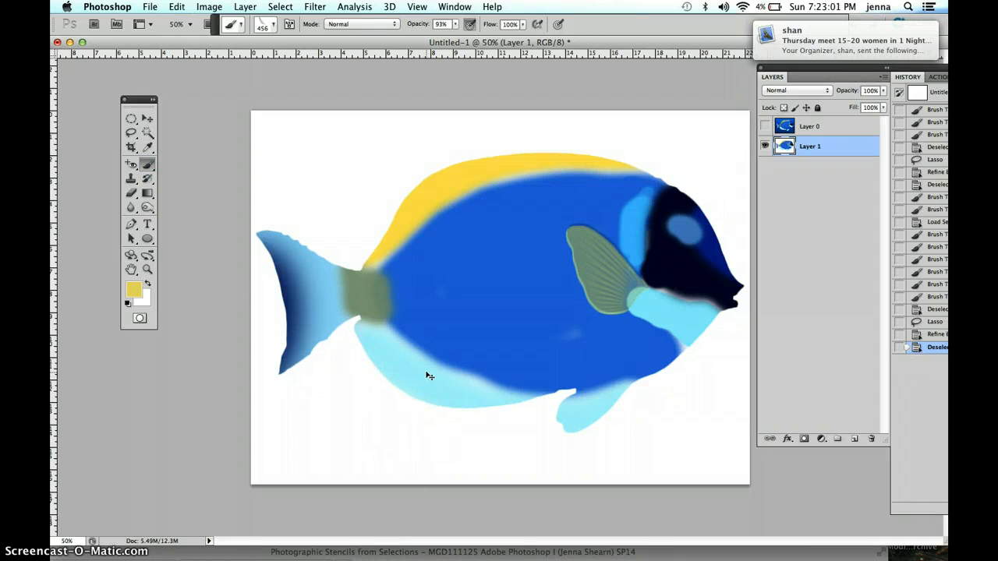
# - Stamp the 456 px fin brush in yellow over the painted lower rear fin on Layer 1
pyautogui.click(433, 368)
pyautogui.click(435, 369)
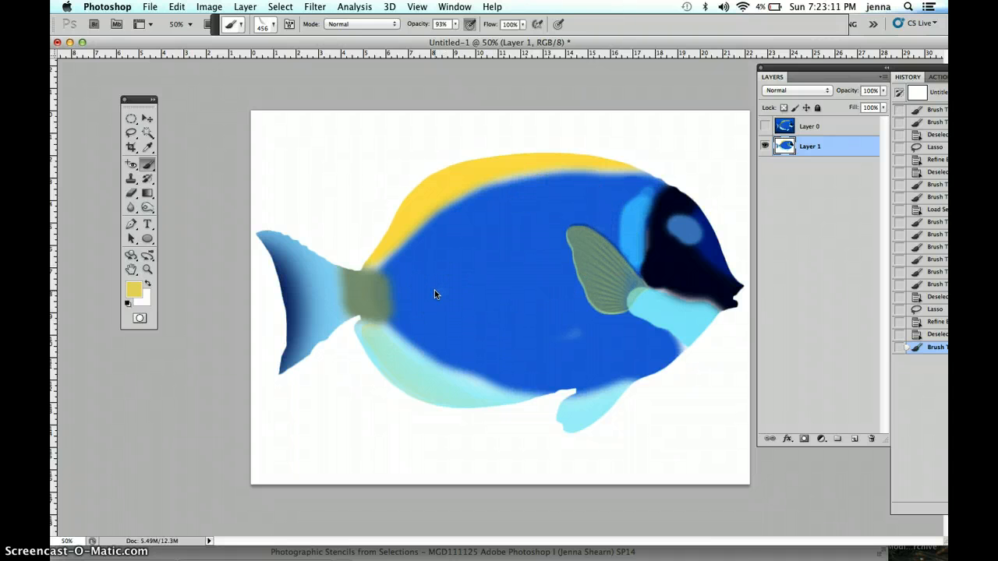
# - Show and activate Layer 0, and lasso a circle around the fish's eye in the photo
pyautogui.click(130, 132)
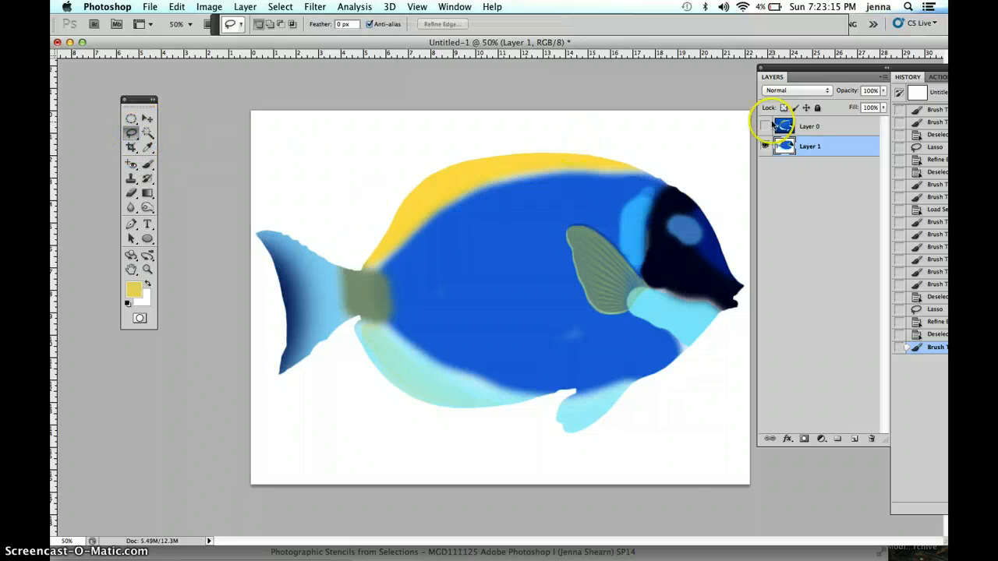
pyautogui.click(764, 125)
pyautogui.click(835, 126)
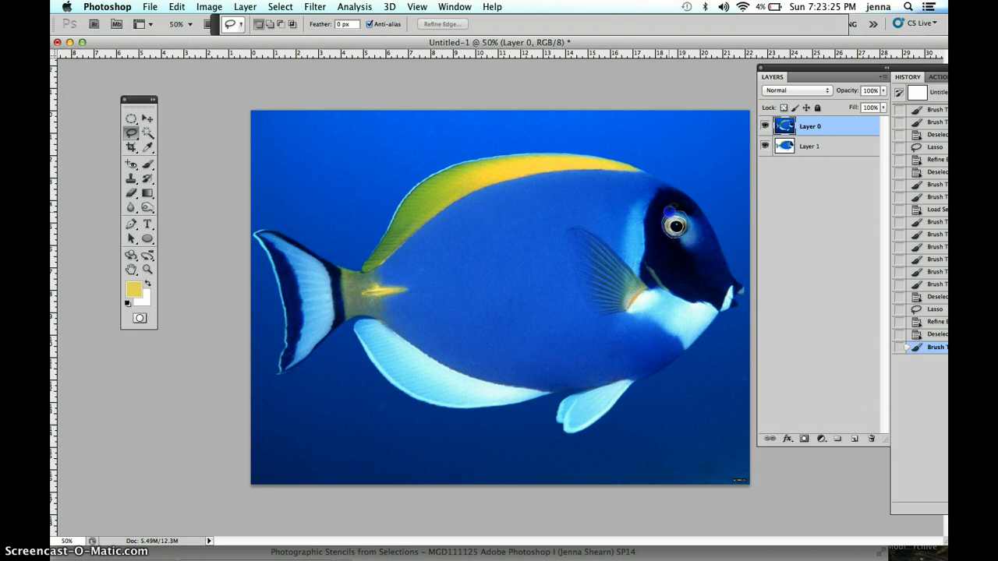
pyautogui.moveTo(669, 211); pyautogui.dragTo(672, 211)
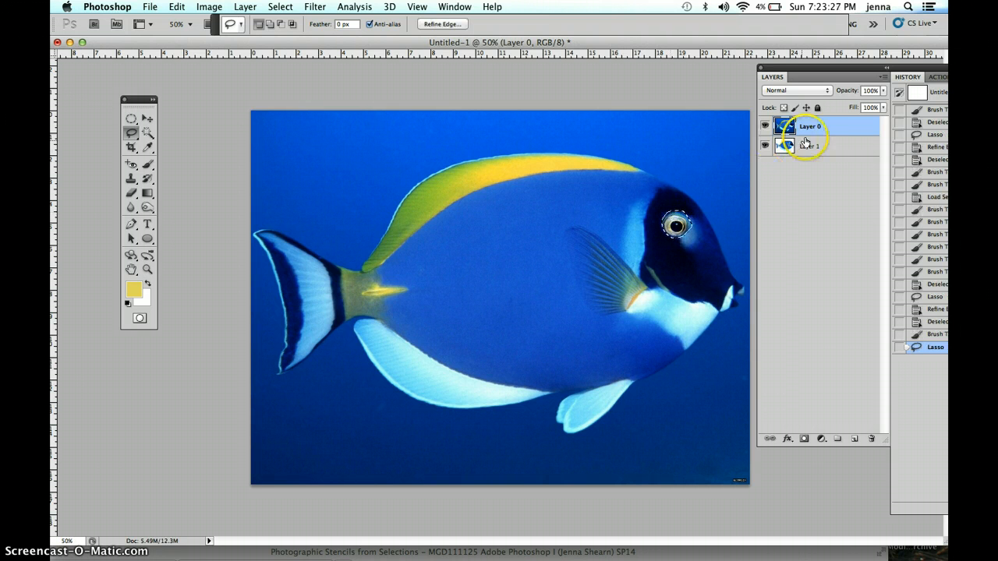
# - Refine the edge of the eye selection with Smooth 75 and Feather 5.8 px, output to a selection
pyautogui.click(177, 6)
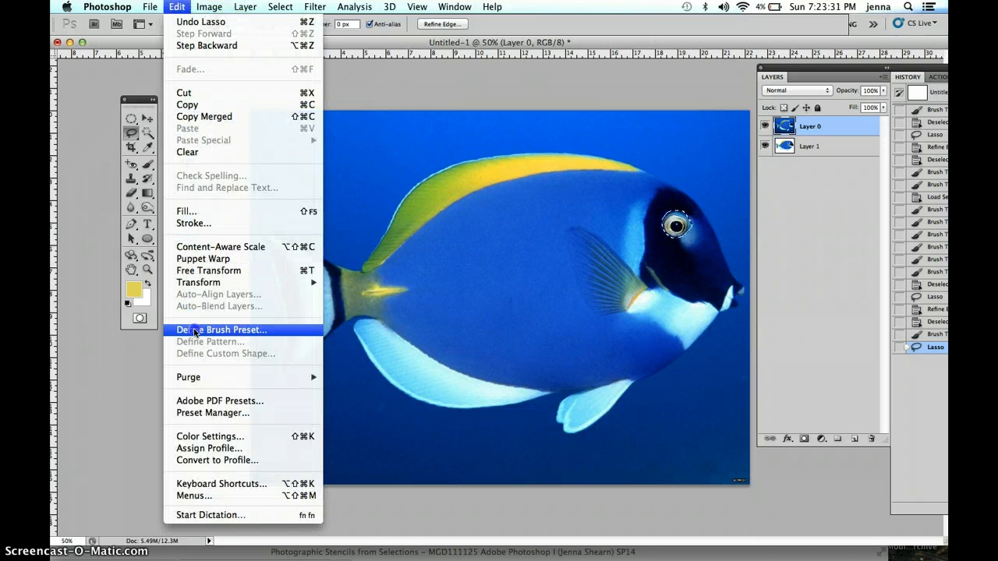
pyautogui.moveTo(280, 6)
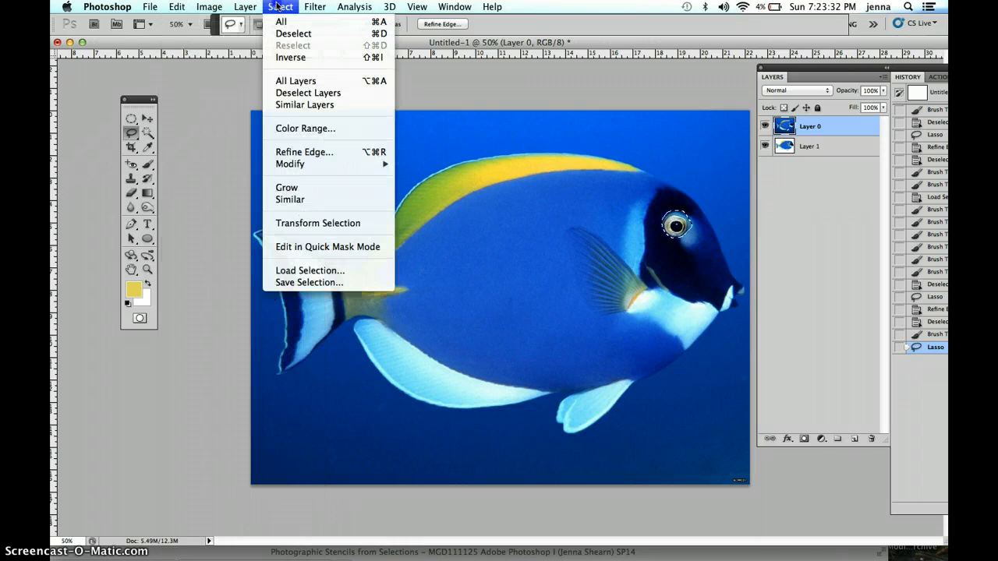
pyautogui.click(296, 151)
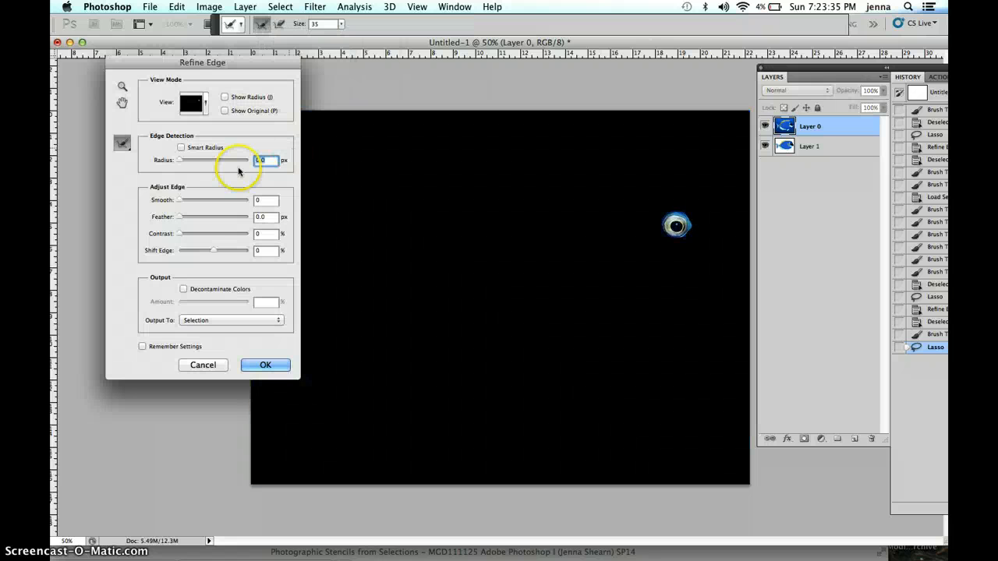
pyautogui.moveTo(175, 202); pyautogui.dragTo(200, 217)
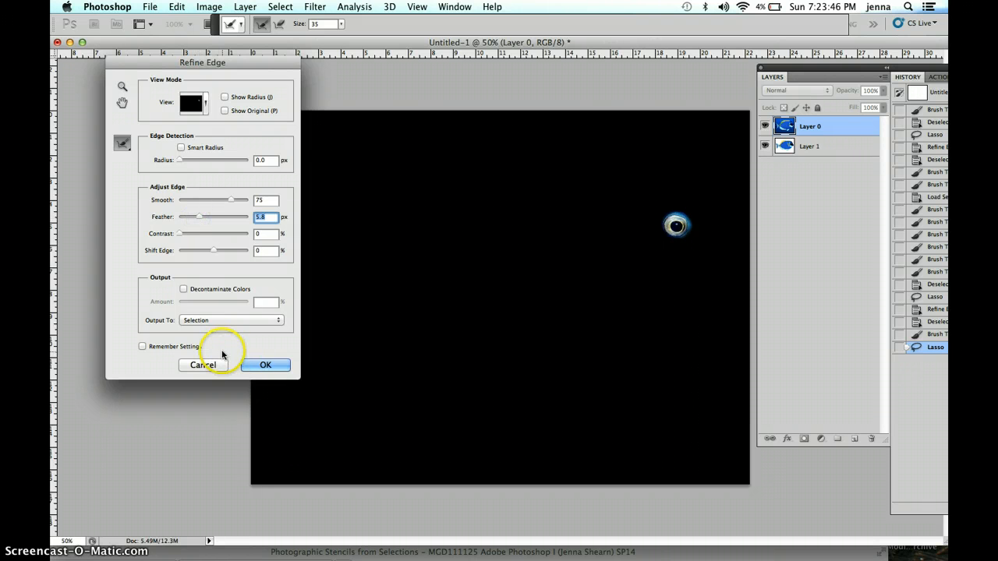
pyautogui.click(262, 364)
# - Define a brush preset from the refined eye selection on Layer 0, and deselect
pyautogui.click(177, 7)
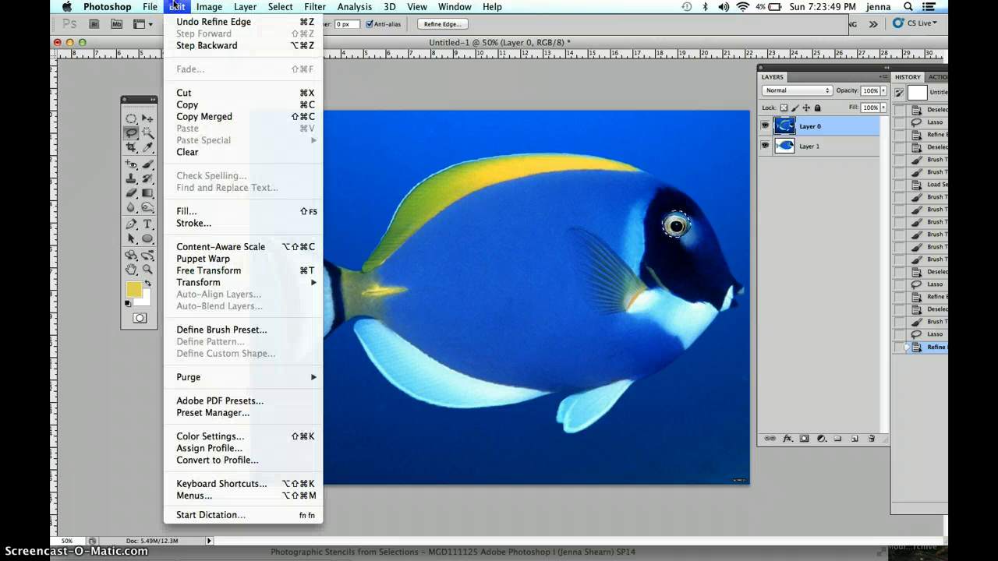
pyautogui.click(209, 327)
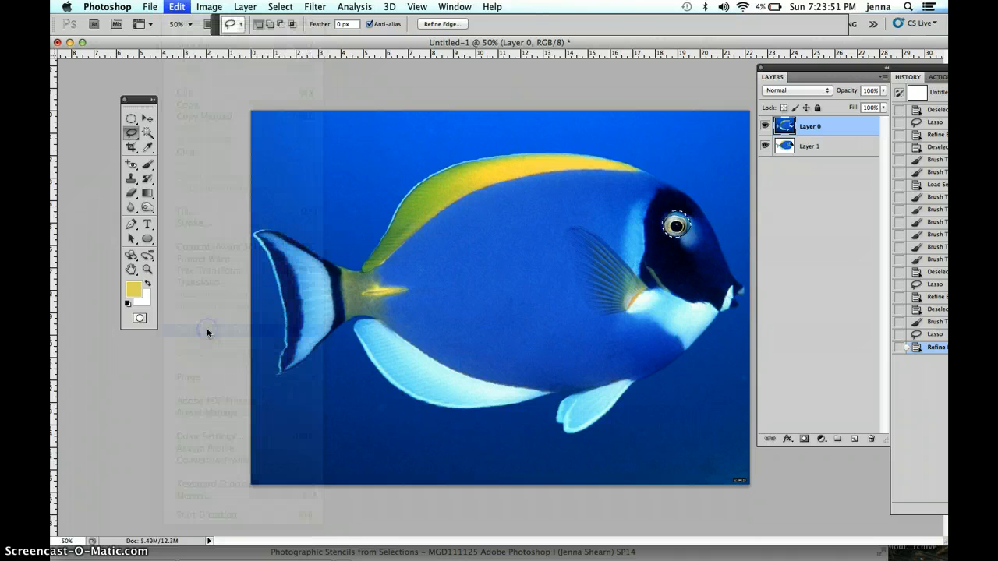
pyautogui.click(545, 116)
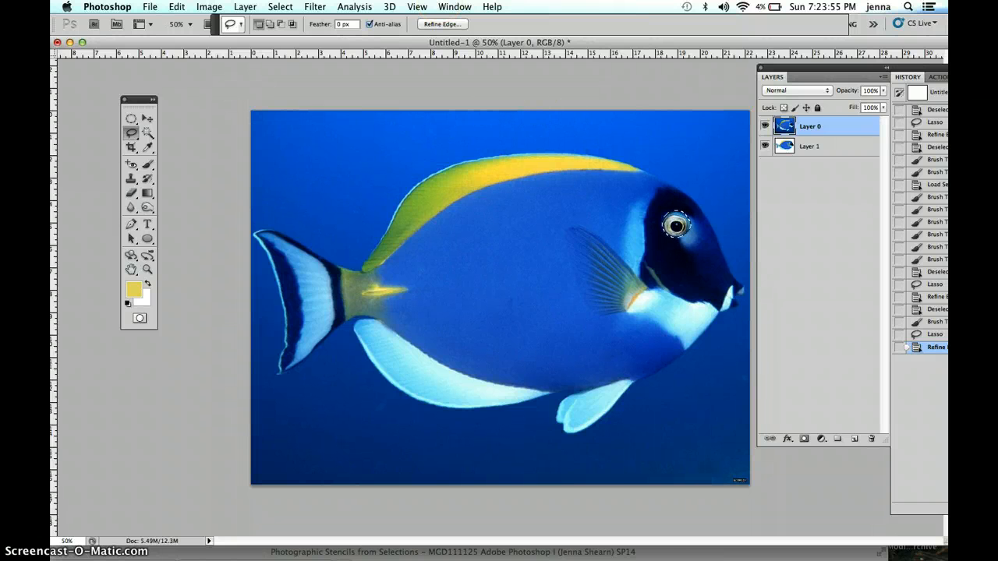
pyautogui.click(279, 6)
pyautogui.click(287, 34)
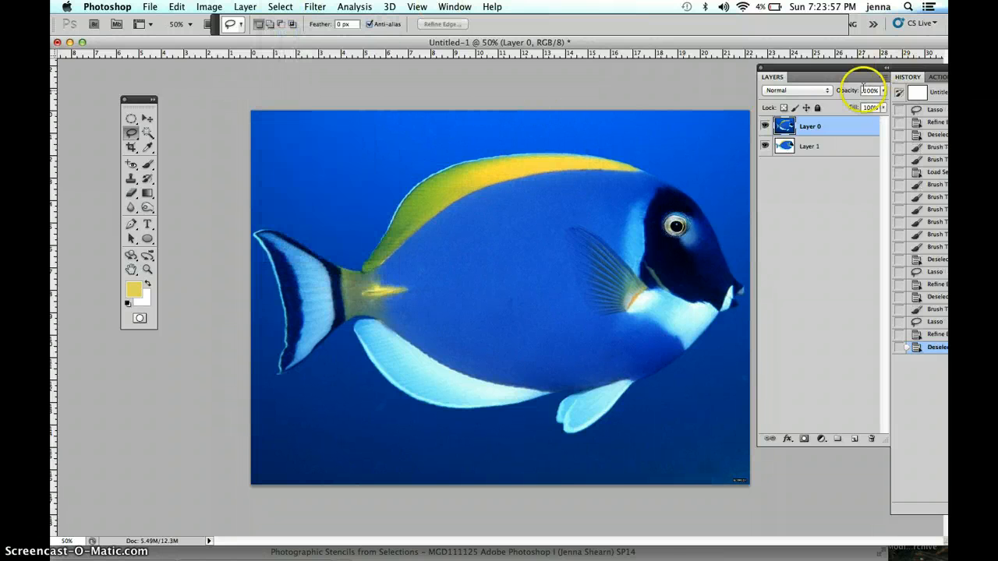
# - Make Layer 1 active, hide Layer 0, and choose the 123 px eye preset for the Brush tool
pyautogui.click(807, 146)
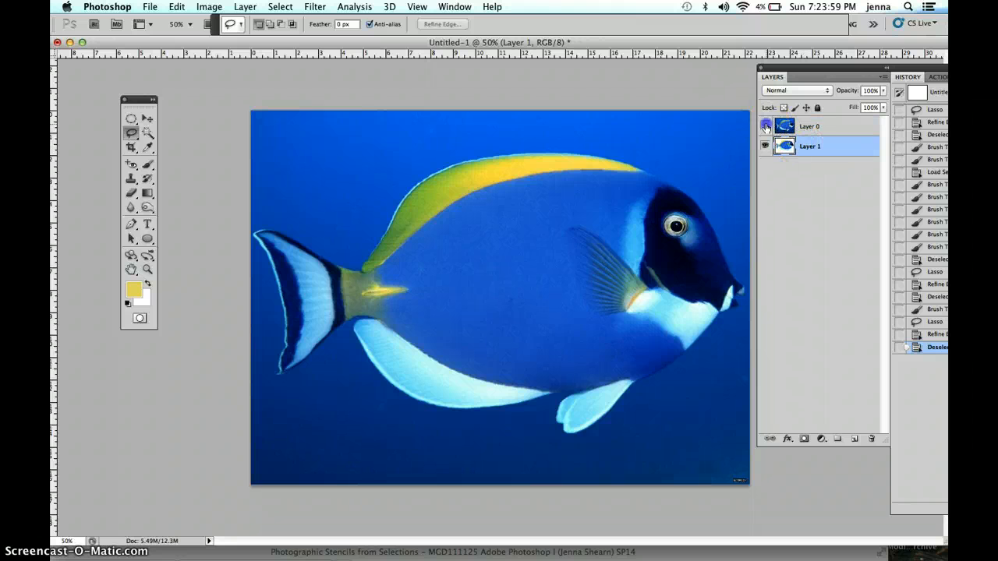
pyautogui.click(765, 127)
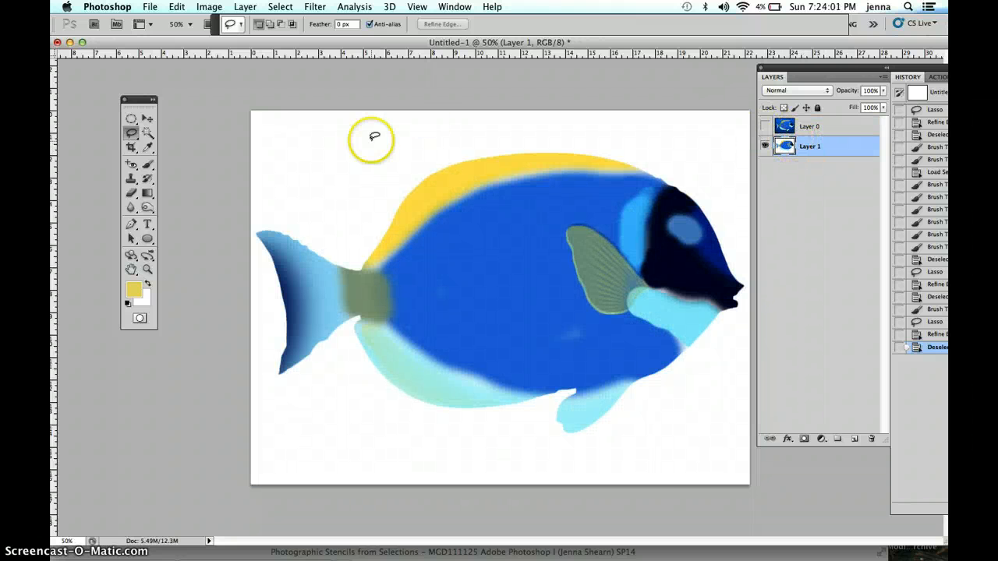
pyautogui.click(146, 165)
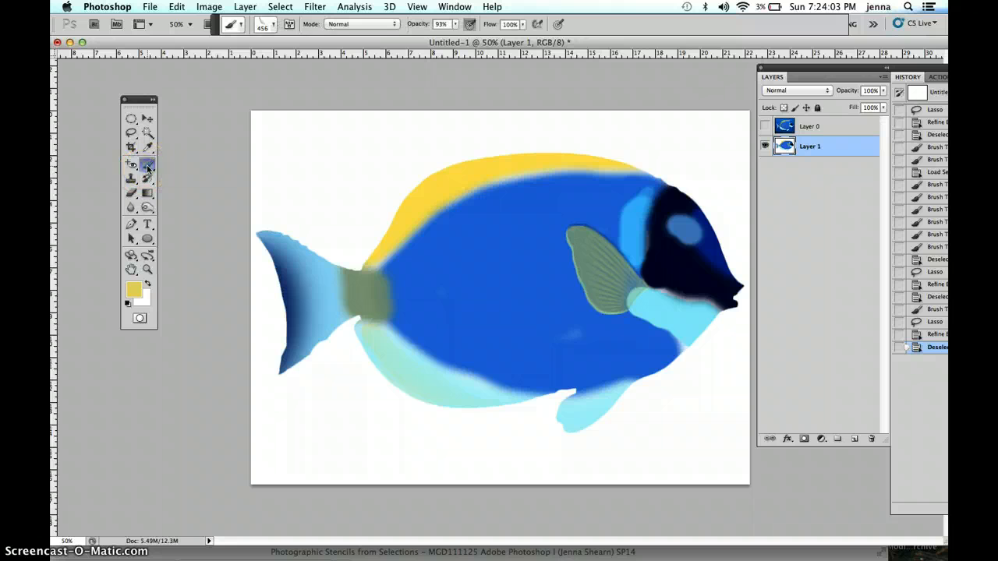
pyautogui.click(272, 24)
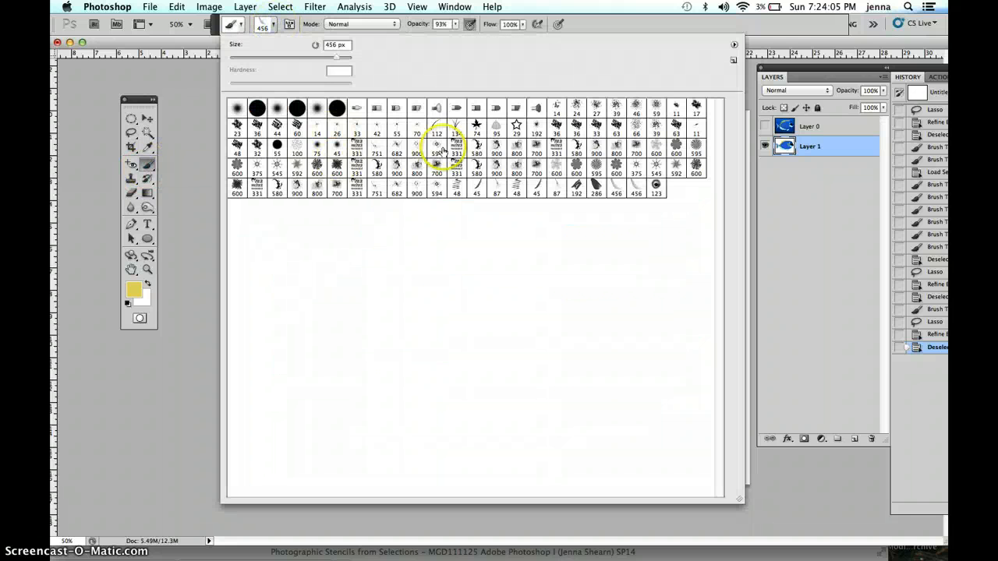
pyautogui.click(656, 186)
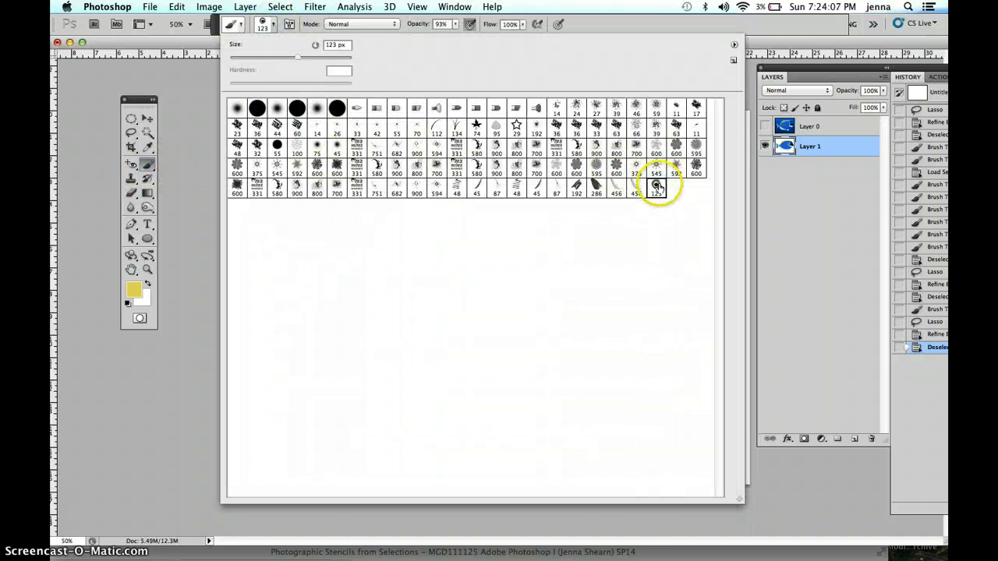
pyautogui.click(673, 24)
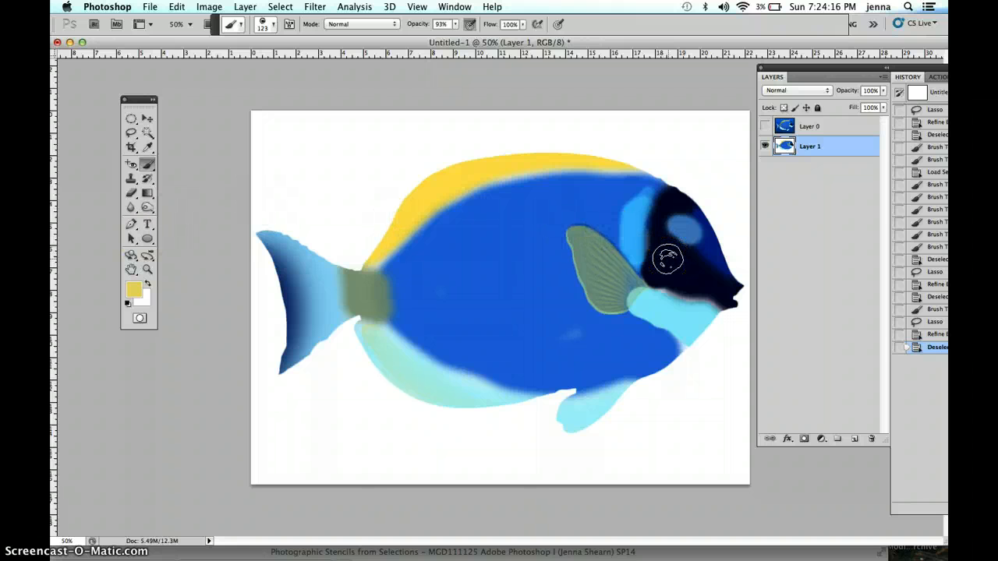
# - Sample the dark pupil color from the photo on Layer 0, hide that layer, and stamp the eye brush over the light blue eye patch on Layer 1
pyautogui.click(766, 126)
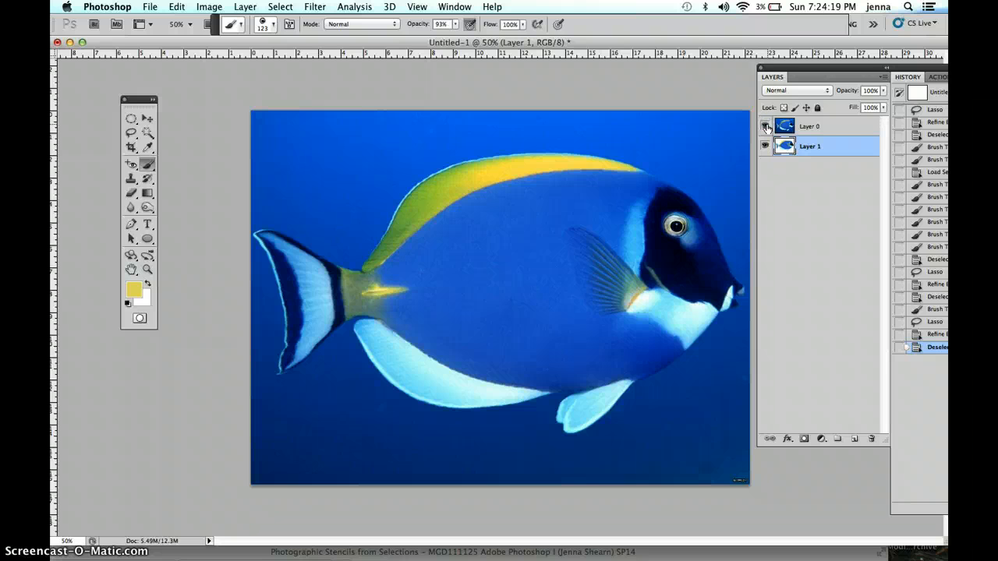
pyautogui.click(765, 126)
pyautogui.click(765, 126)
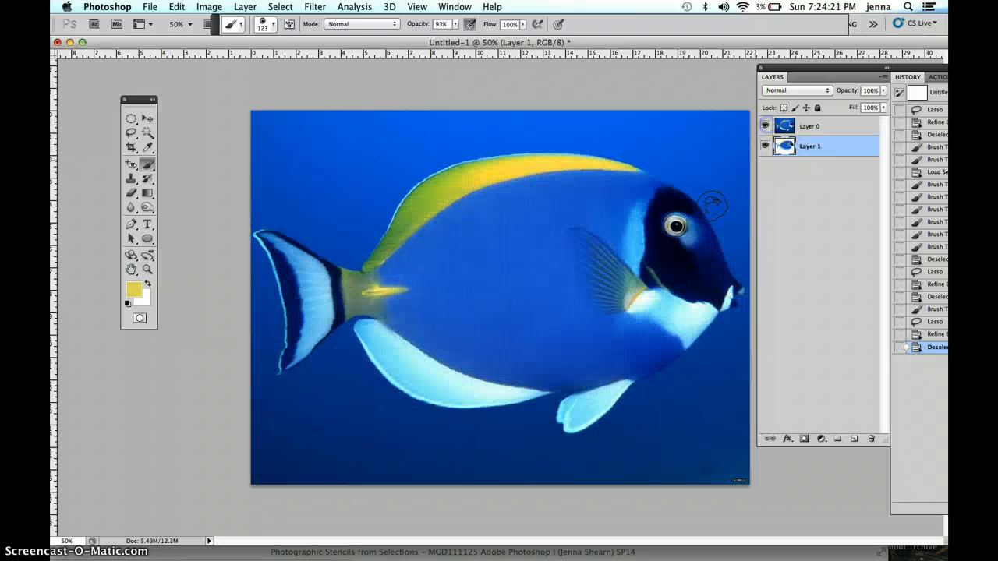
pyautogui.keyDown('alt'); pyautogui.click(676, 226); pyautogui.keyUp('alt')
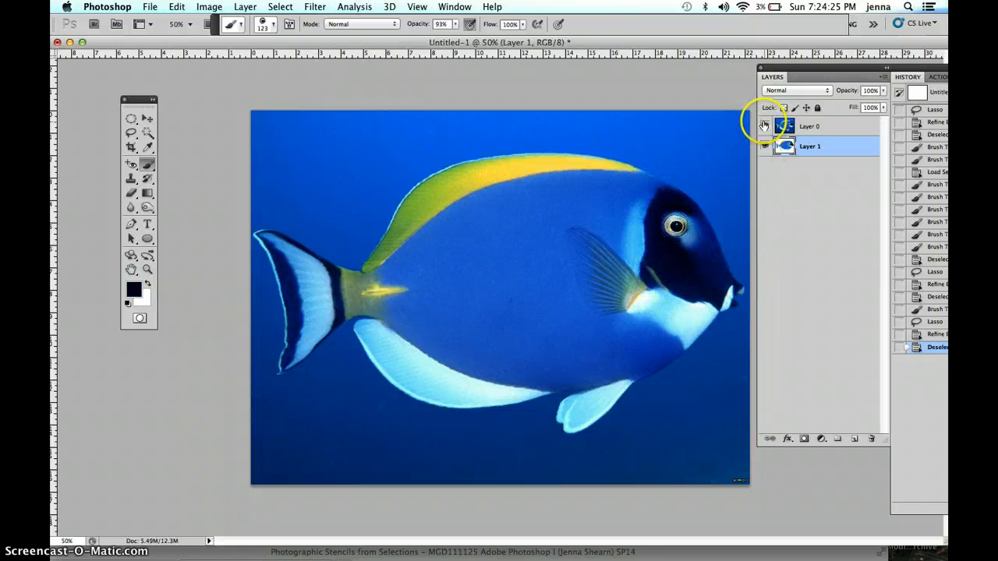
pyautogui.click(764, 127)
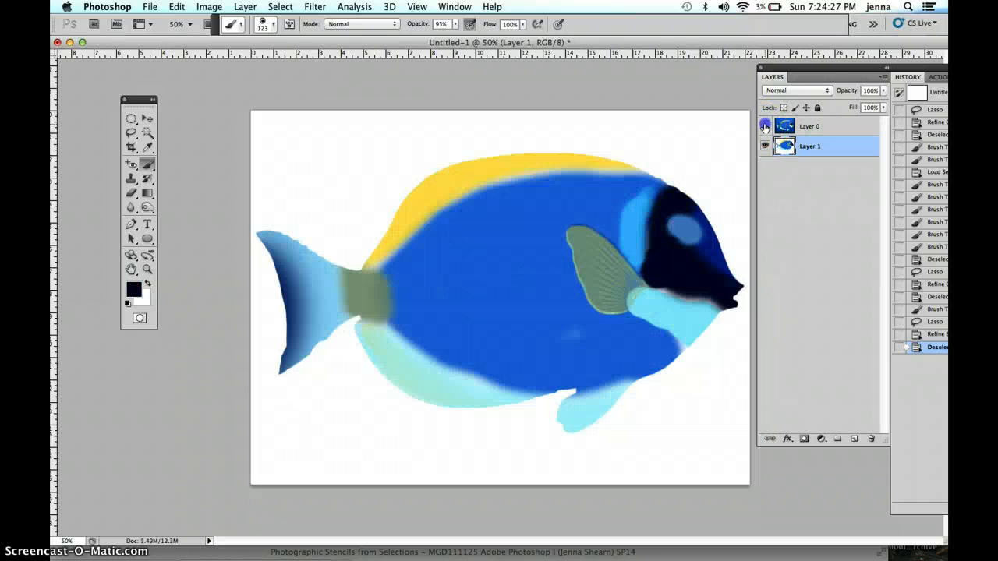
pyautogui.click(683, 226)
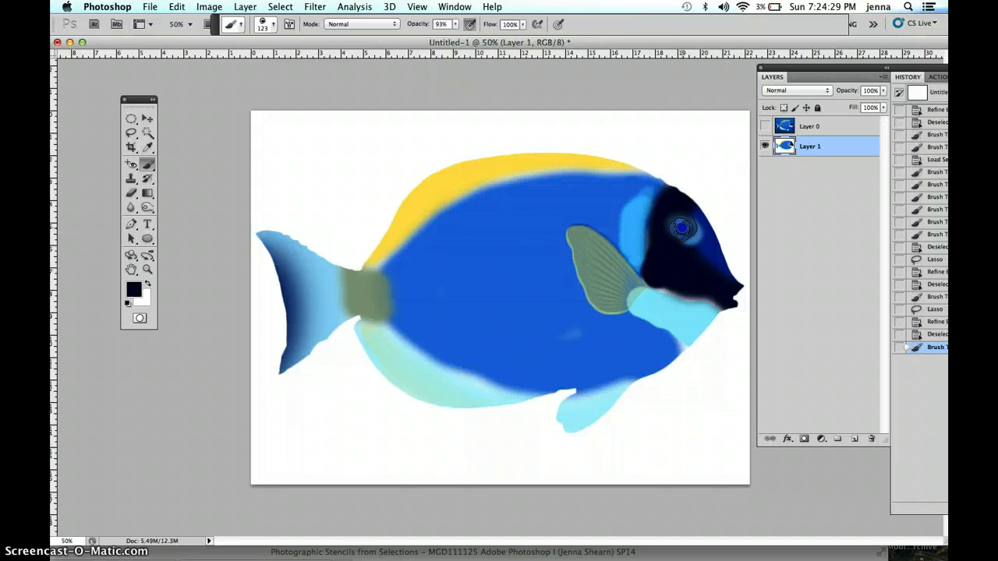